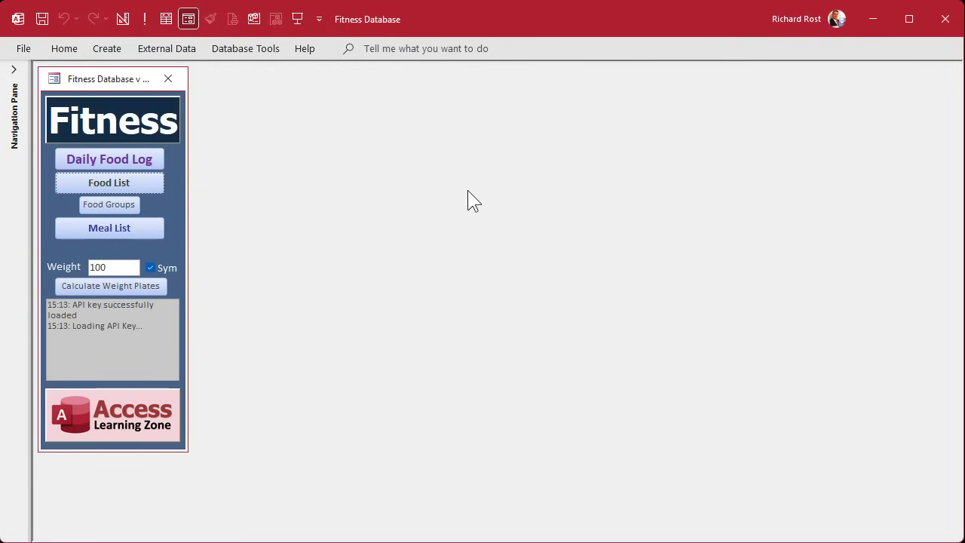
Step: Open the Daily Food Log from the Fitness main menu to see Thursday 2025-09-18's entries
click(115, 165)
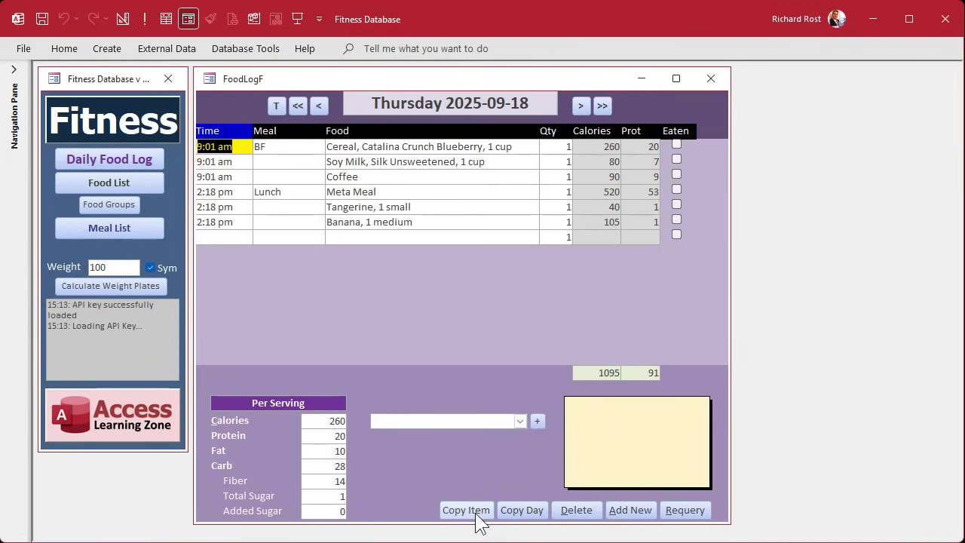
Step: Copy Wednesday's Yogurt, Oikos Triple Zero and Berries, Mixed entries
click(319, 107)
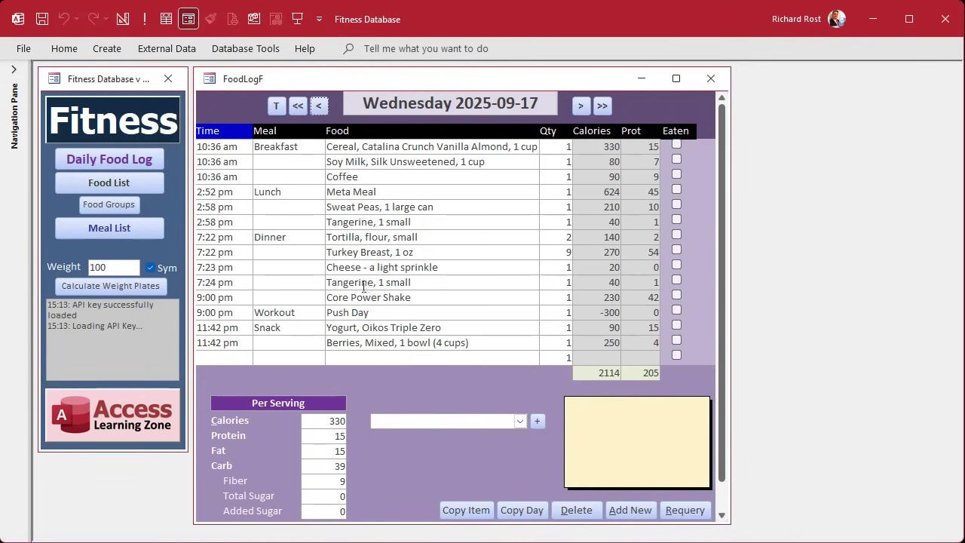
click(366, 328)
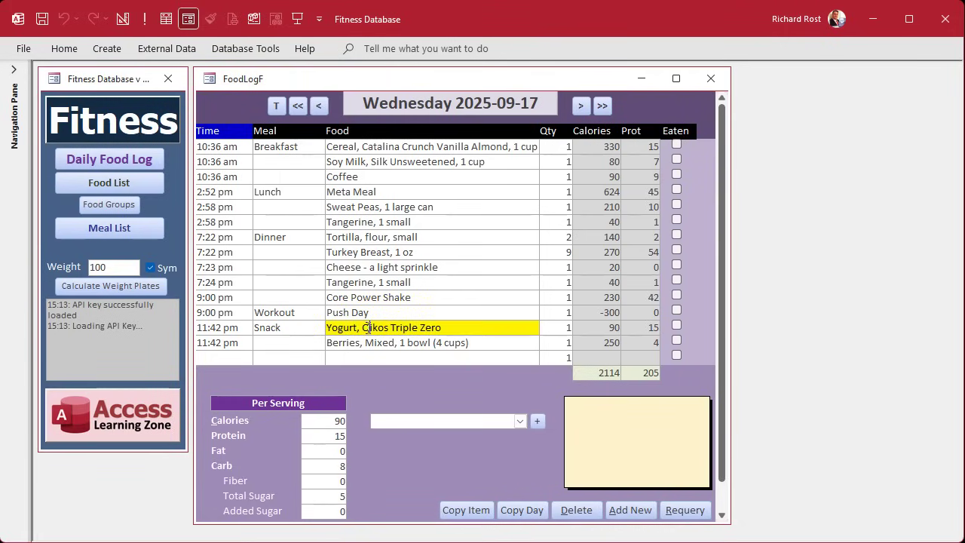
click(366, 341)
click(368, 328)
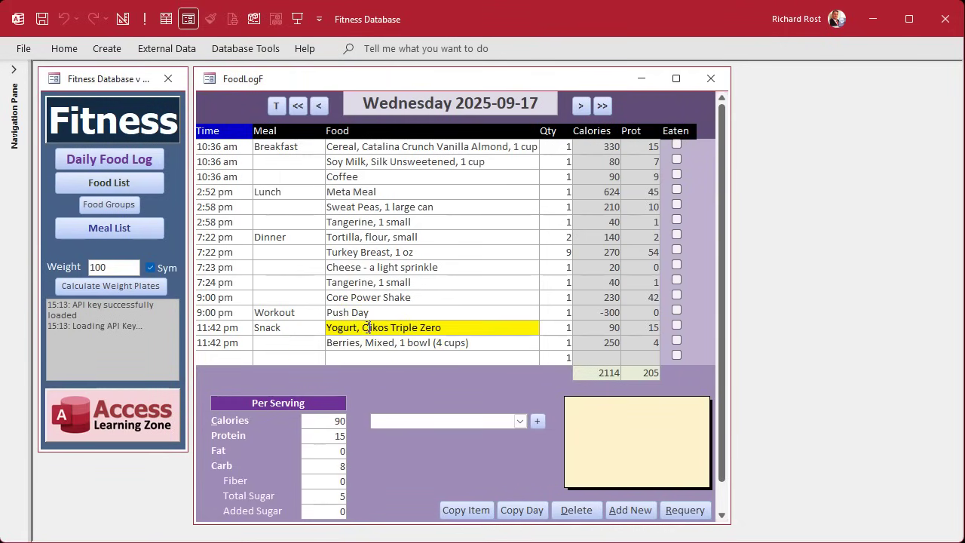
click(477, 511)
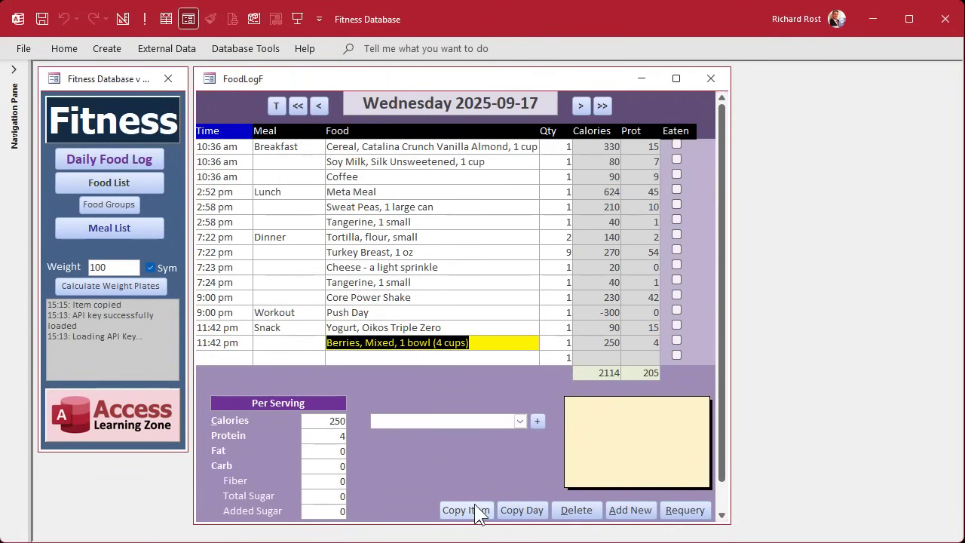
click(475, 511)
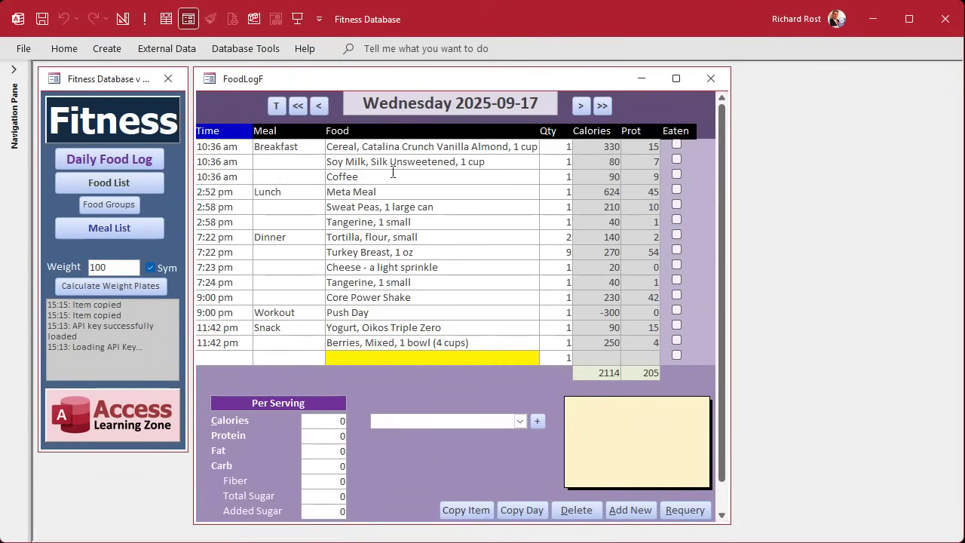
Step: Delete the pasted yogurt and berries rows from Thursday's log, then quit Access
click(277, 105)
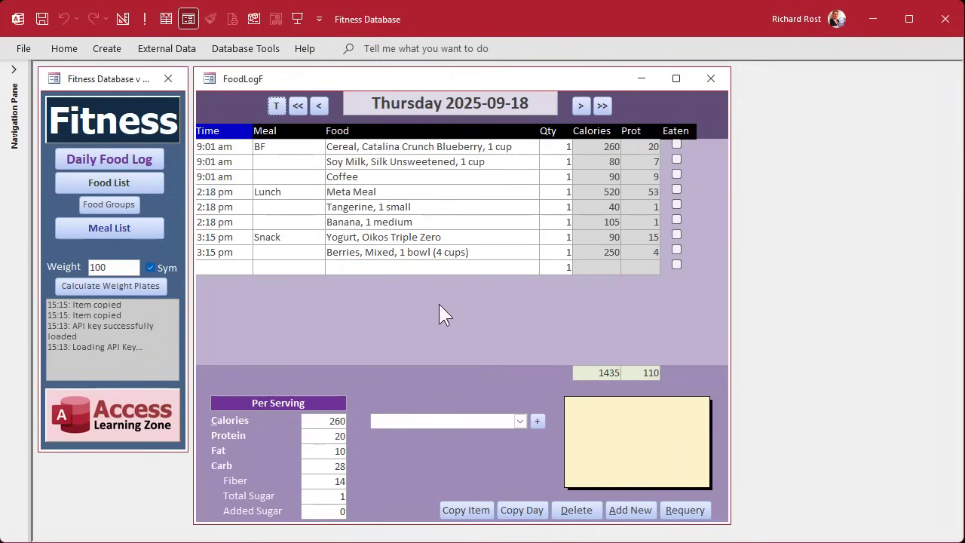
click(432, 236)
click(562, 506)
click(570, 511)
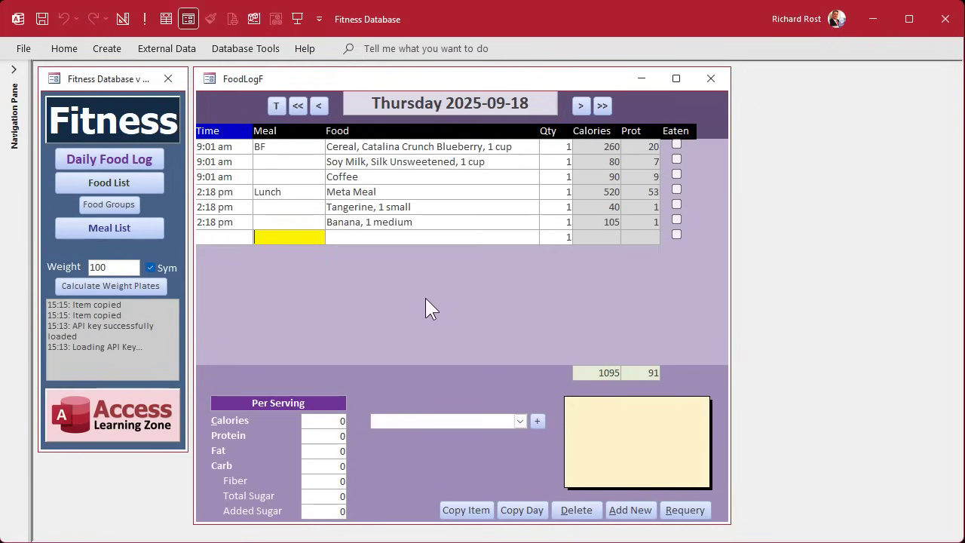
click(945, 19)
click(337, 210)
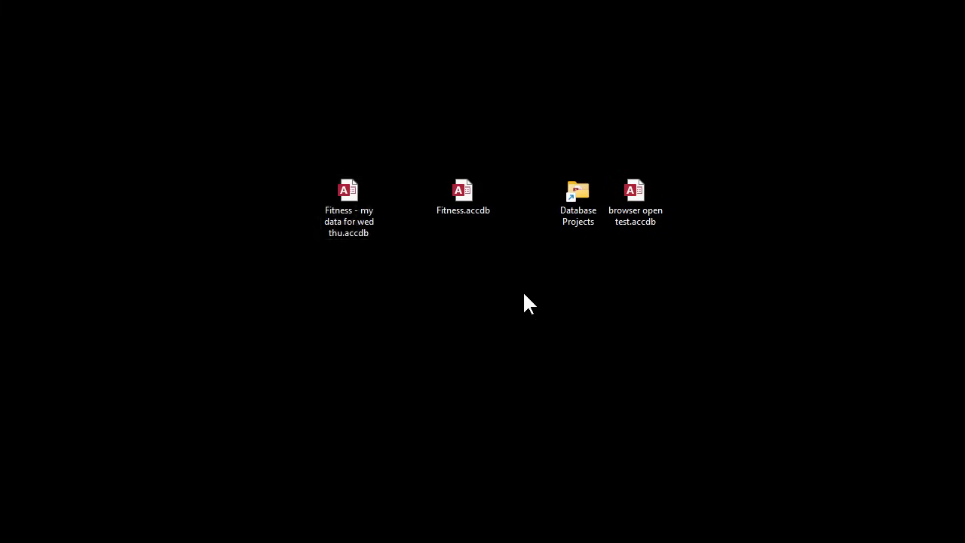
Step: Reopen Fitness.accdb, check the Daily Food Log's food list, then close FoodLogF
click(417, 232)
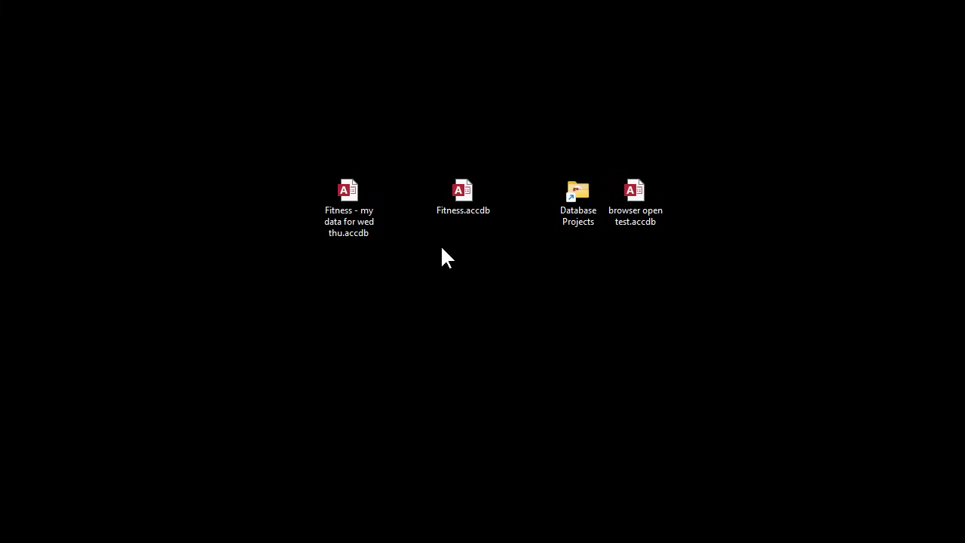
double_click(465, 195)
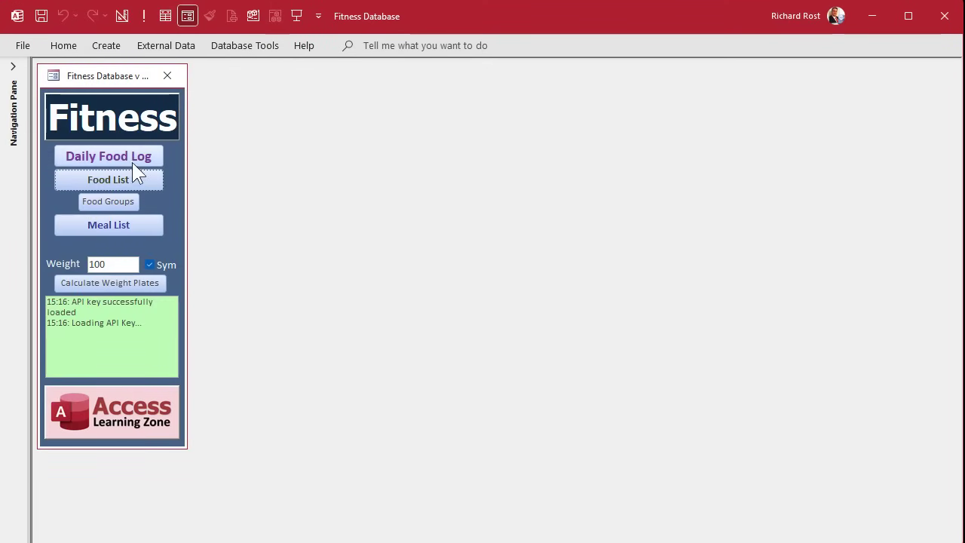
click(130, 159)
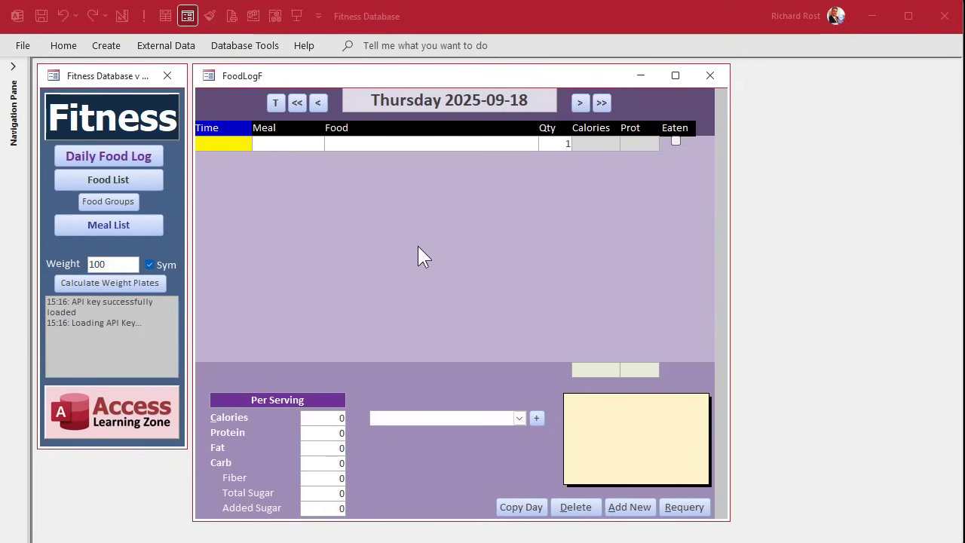
click(519, 418)
key(Escape)
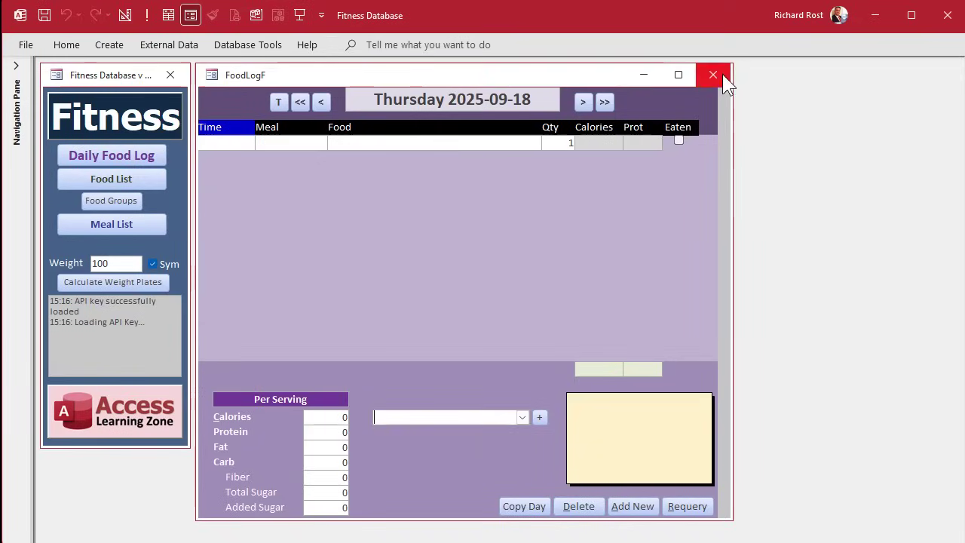
click(713, 74)
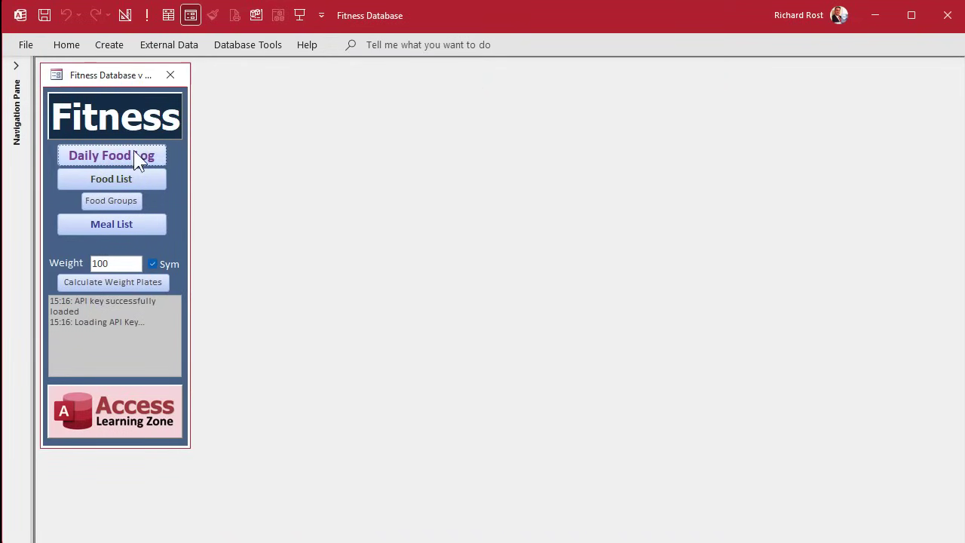
Step: Open the MealT table in Design View
click(16, 66)
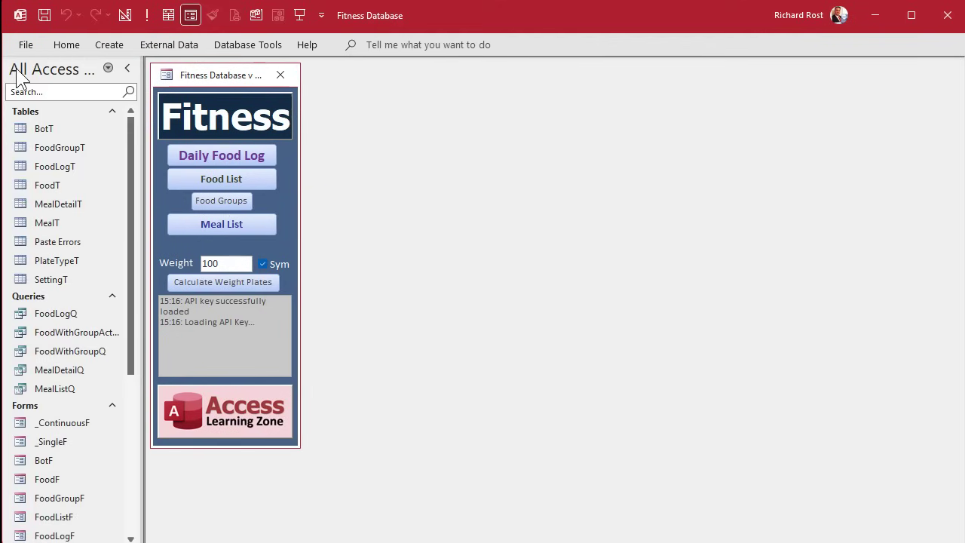
click(51, 221)
right_click(52, 221)
click(136, 250)
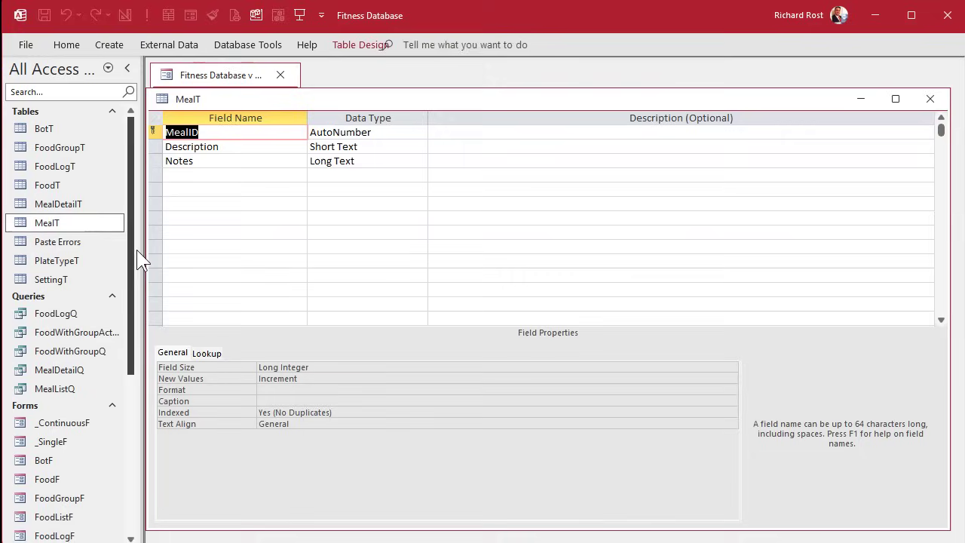
click(209, 174)
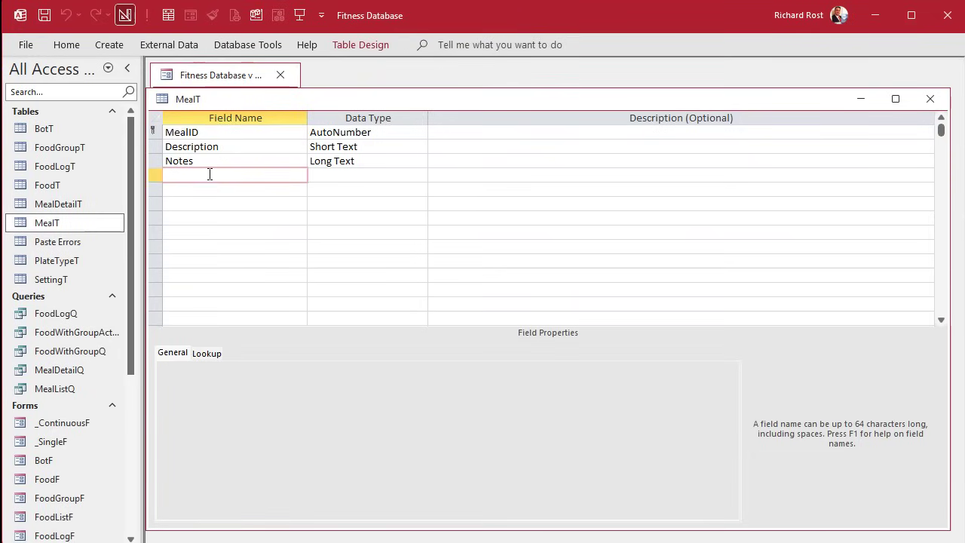
Step: Copy FoodT's IsActive Yes/No field and paste it as MealT's fourth field
click(47, 186)
right_click(47, 185)
click(103, 219)
scroll(315, 237, down, 2)
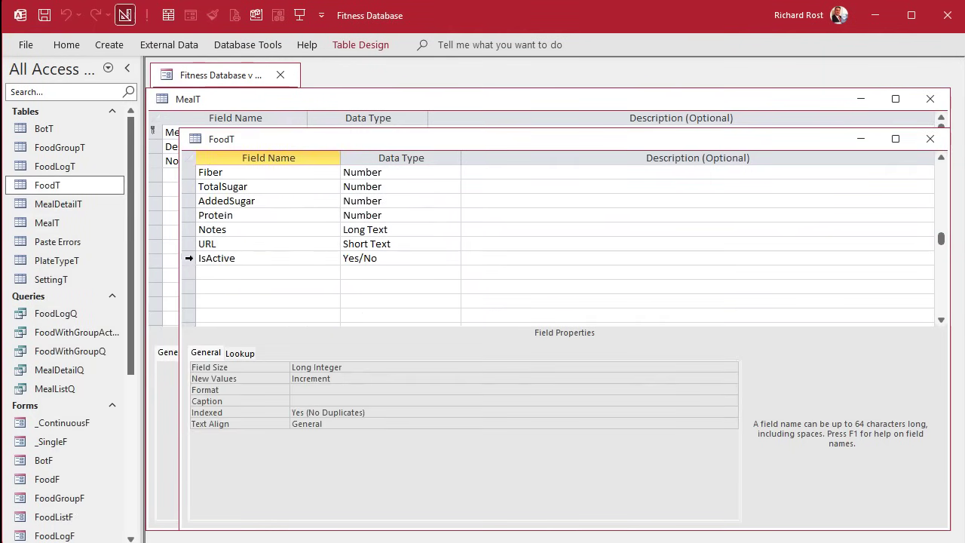
click(189, 259)
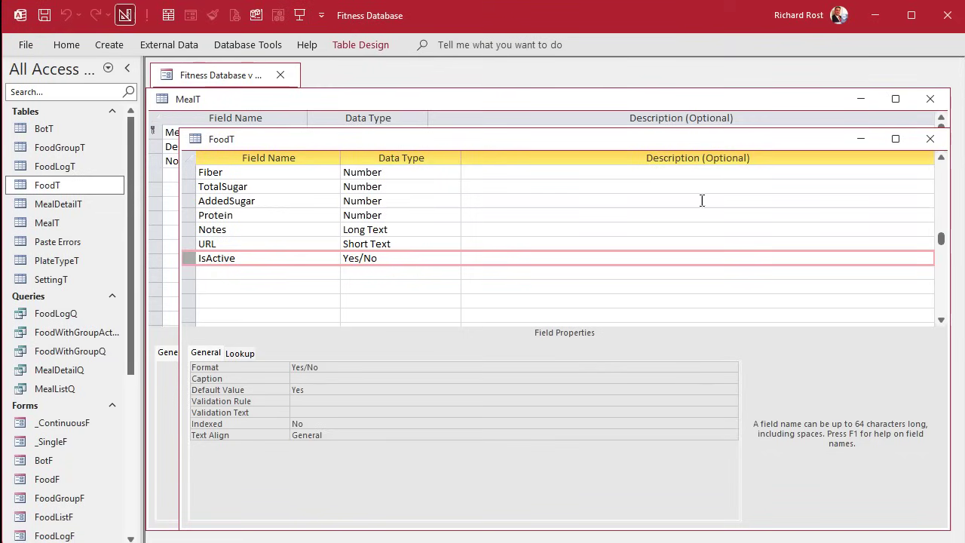
click(930, 139)
click(155, 175)
key(ctrl+v)
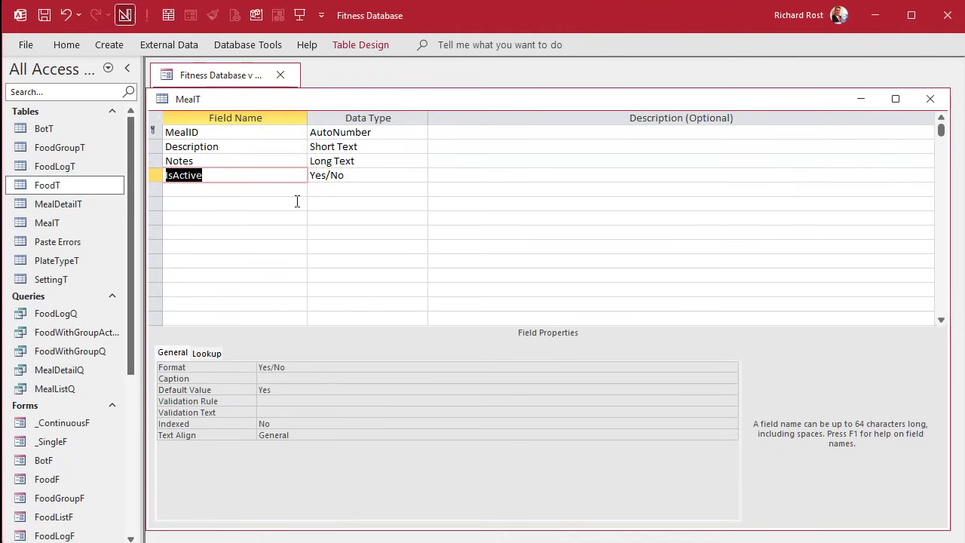
Step: In MealT's datasheet, tick IsActive for Fish, Rice, Veggies, the coffee meal and the breakfast meal
click(168, 15)
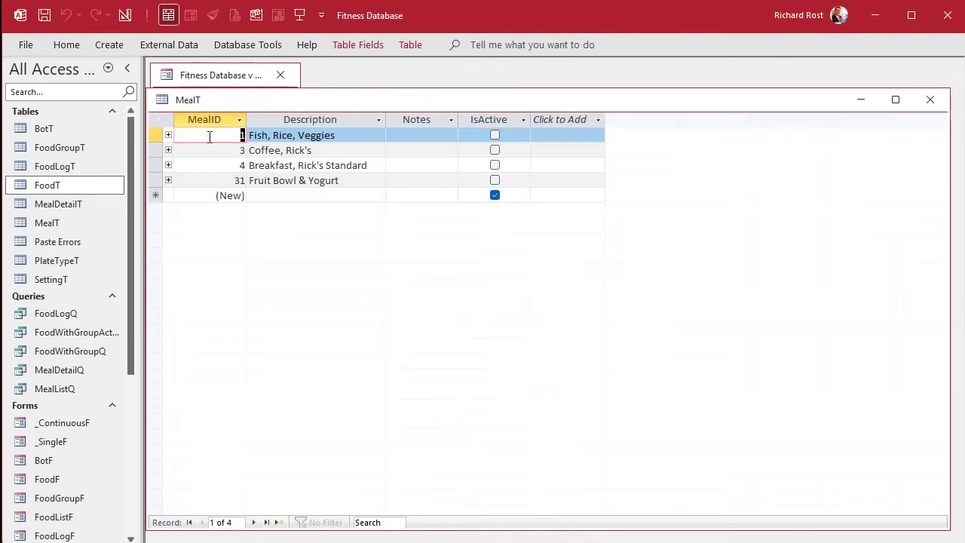
click(495, 135)
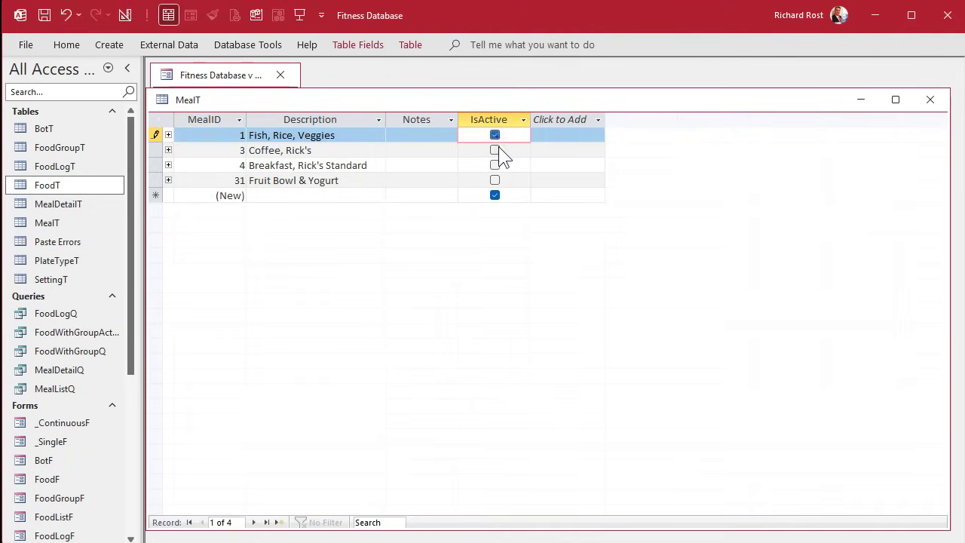
click(495, 149)
click(495, 164)
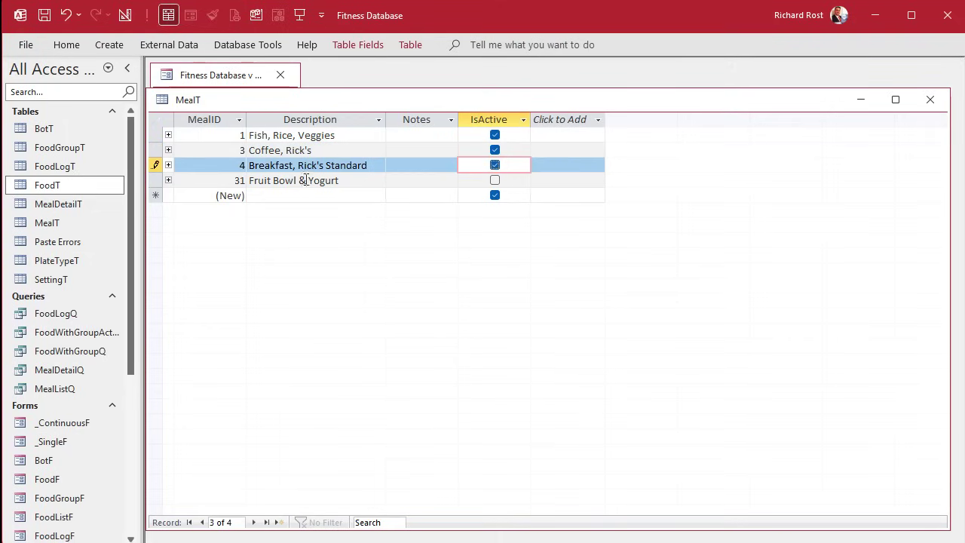
click(343, 196)
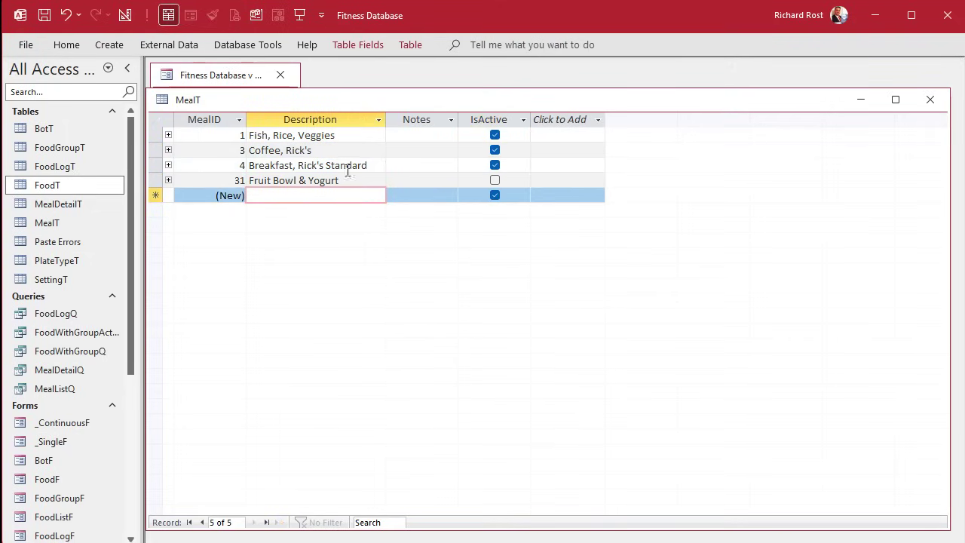
Step: Close MealT and open the MealF form in Design View, enlarging its window
click(931, 99)
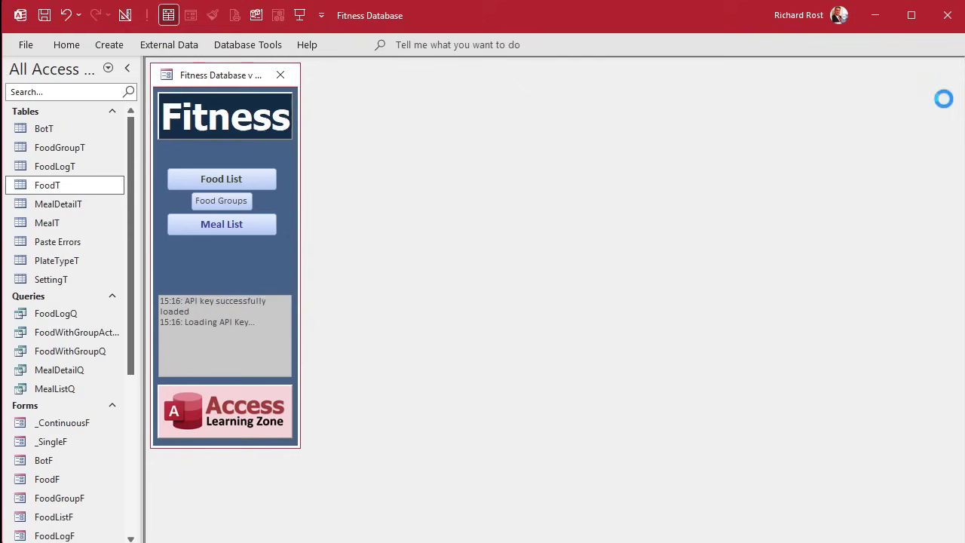
click(245, 228)
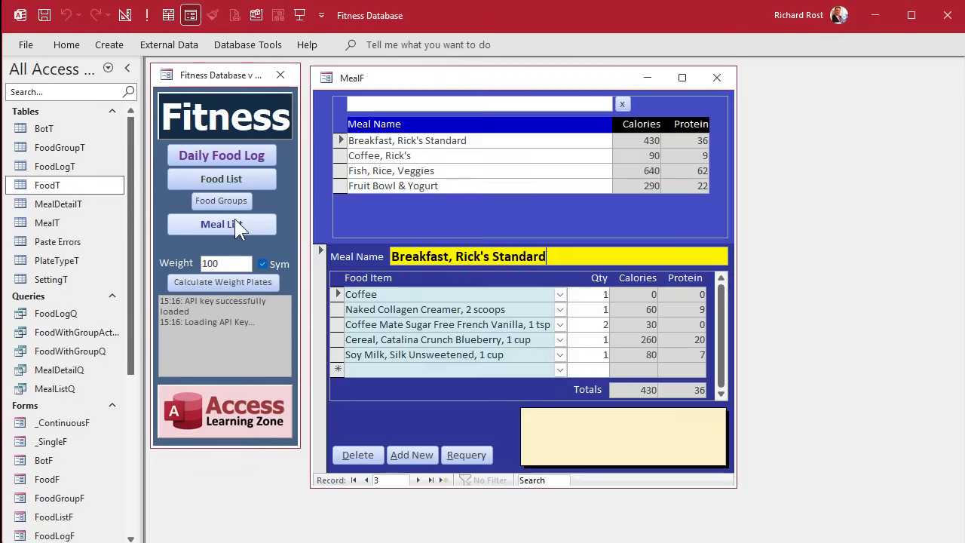
right_click(524, 80)
click(575, 199)
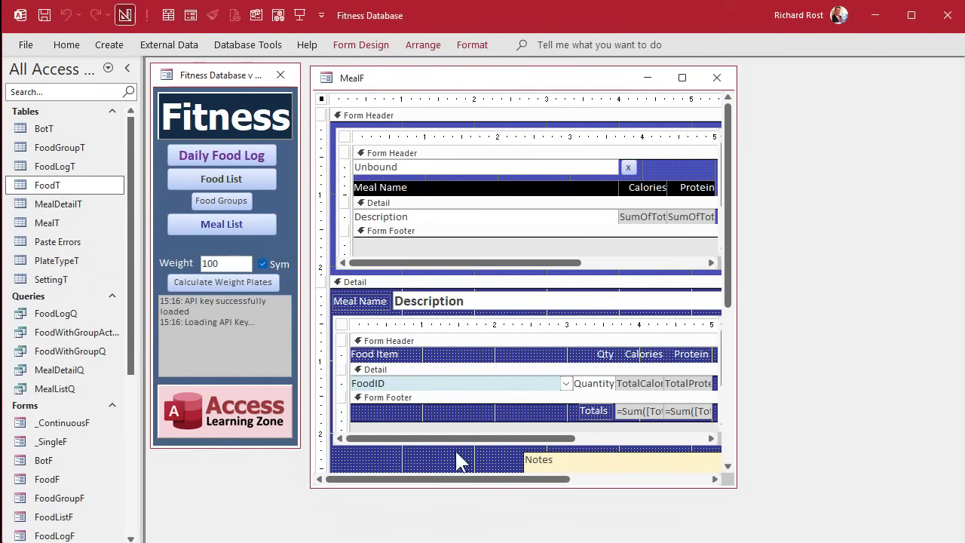
drag(449, 487, 450, 540)
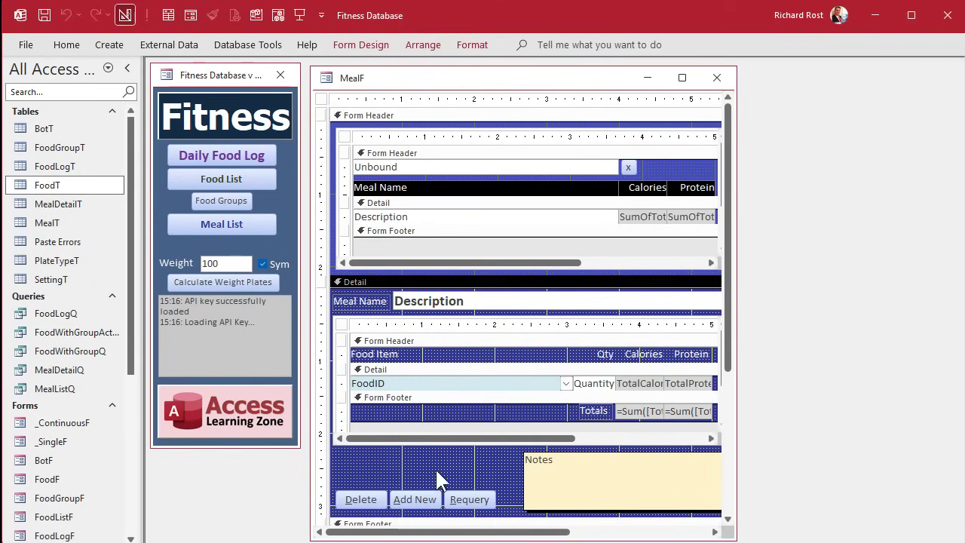
Step: Add the IsActive checkbox to MealF and move it to the section's left edge
click(362, 45)
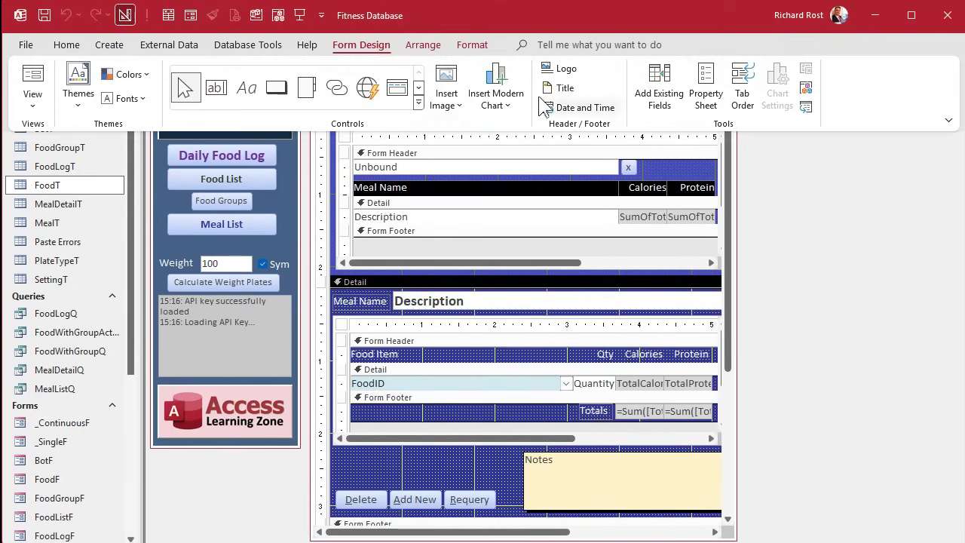
click(662, 87)
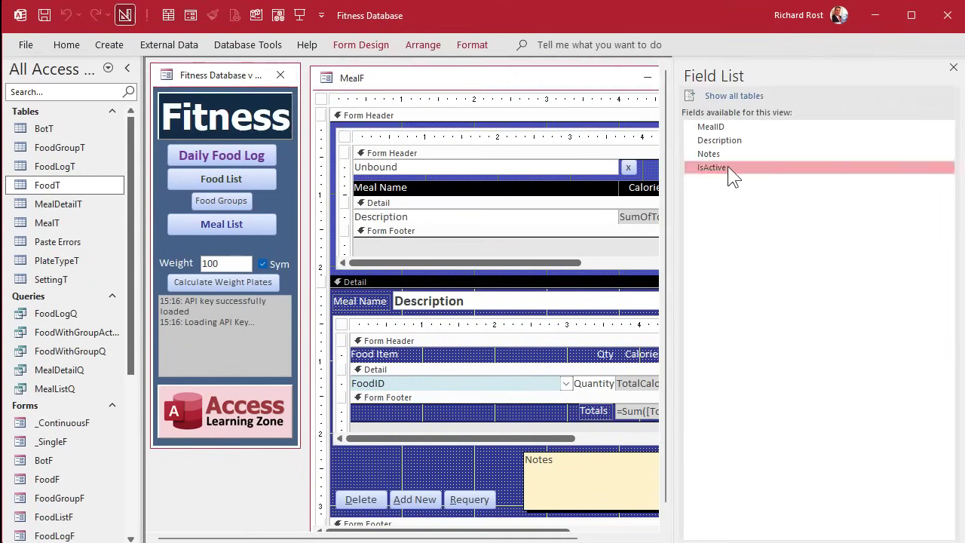
drag(728, 166, 413, 465)
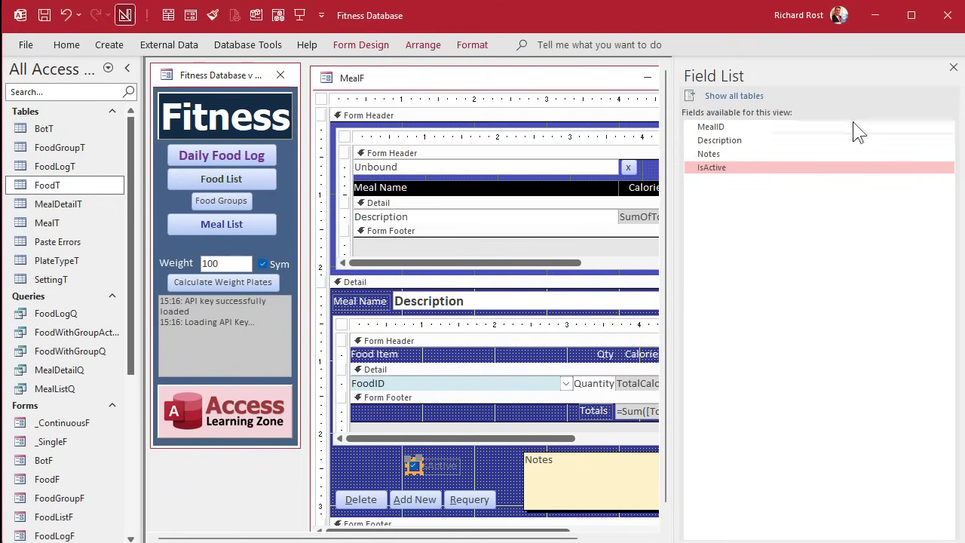
click(953, 67)
click(454, 476)
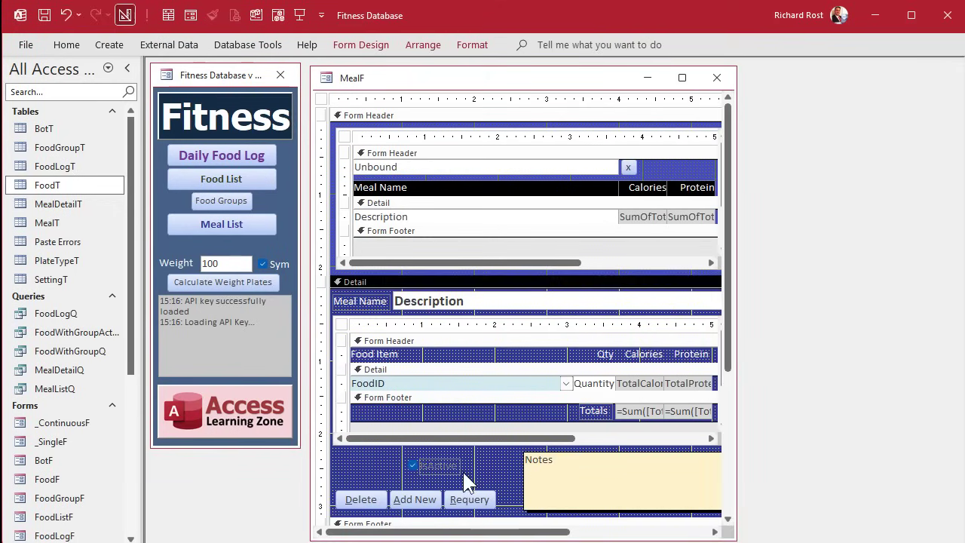
drag(411, 466, 341, 460)
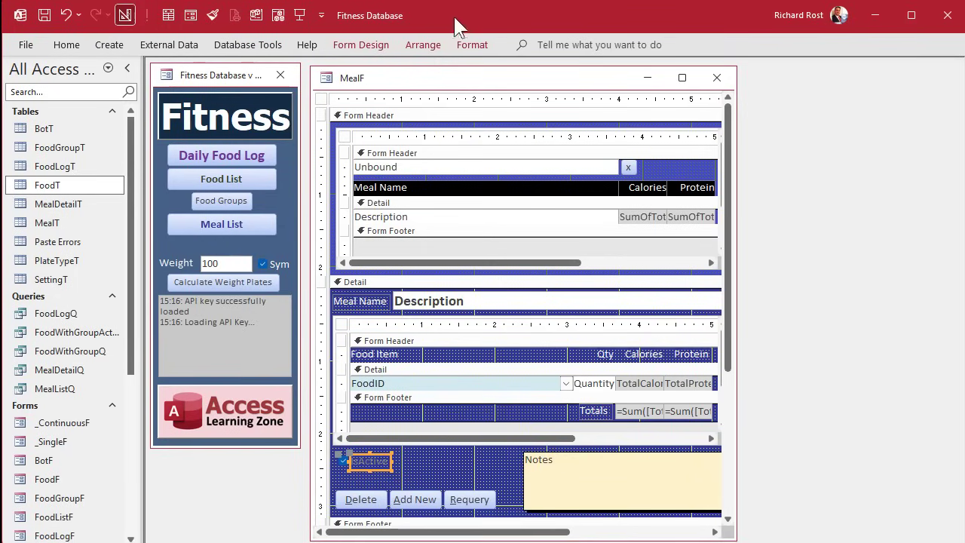
Step: Change the checkbox label's font colour and rename it Active
click(473, 45)
click(203, 99)
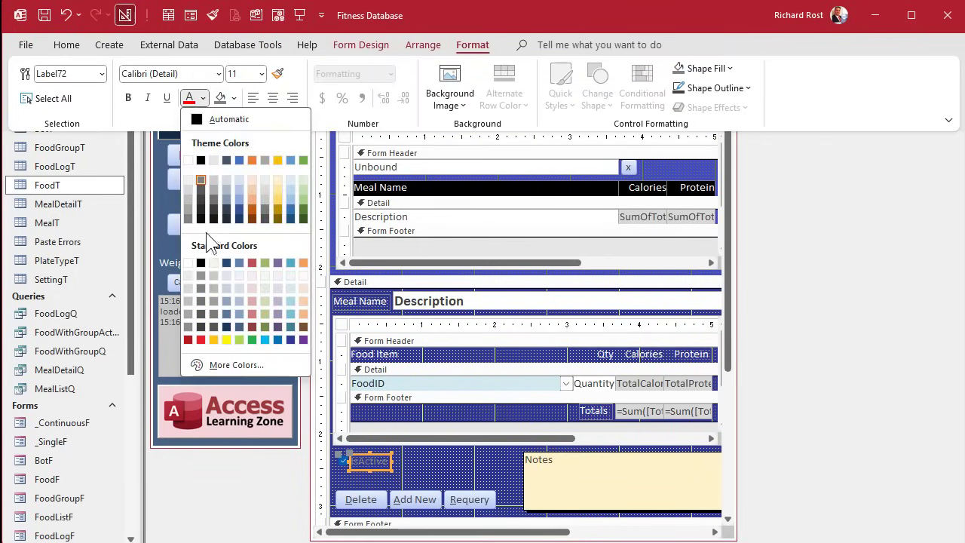
click(189, 264)
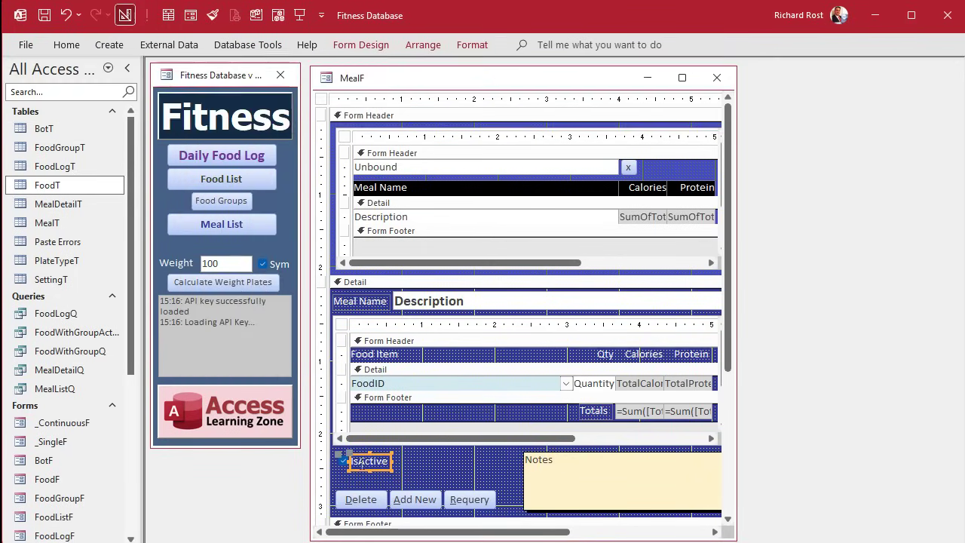
click(358, 461)
key(BackSpace)
key(BackSpace)
key(Return)
click(431, 463)
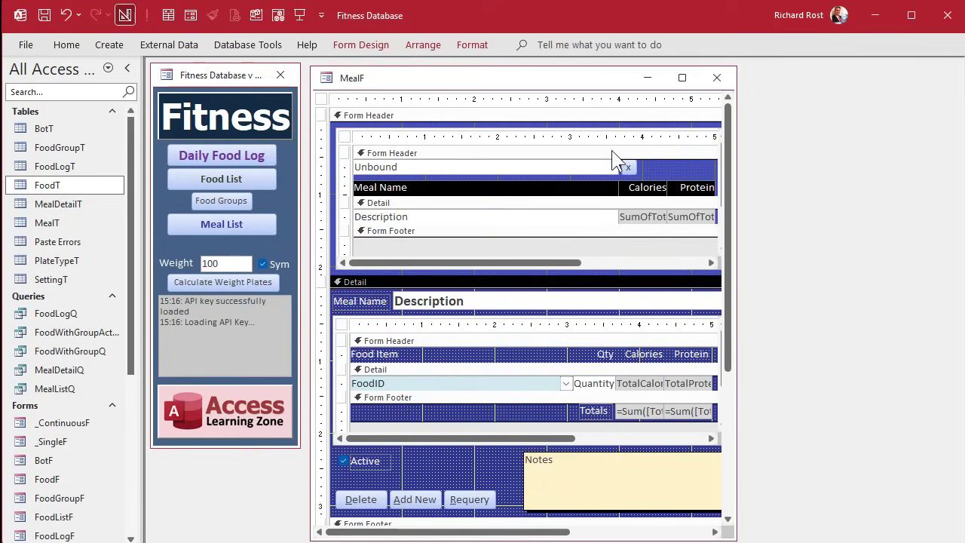
Step: Close the MealF design and test the Active checkbox across meal records
click(717, 78)
click(263, 230)
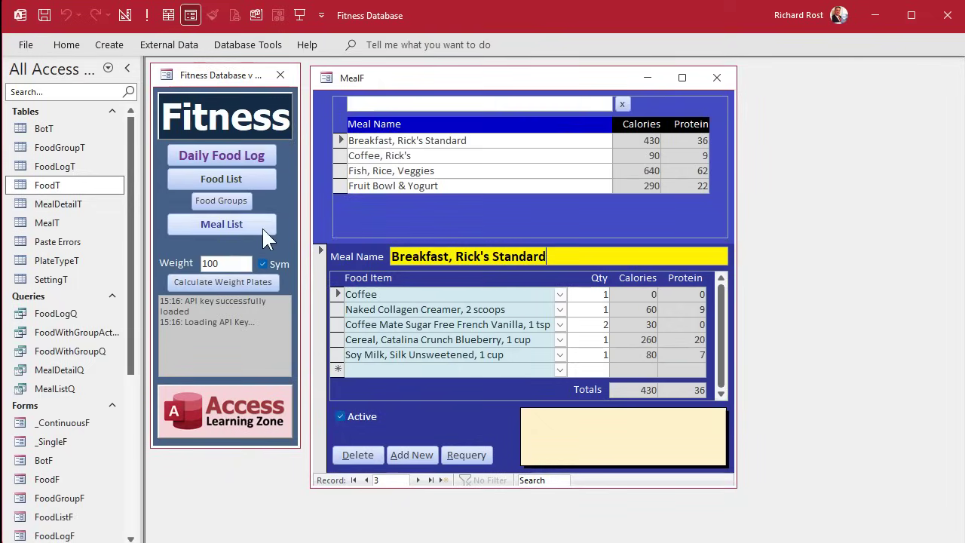
click(406, 156)
click(405, 171)
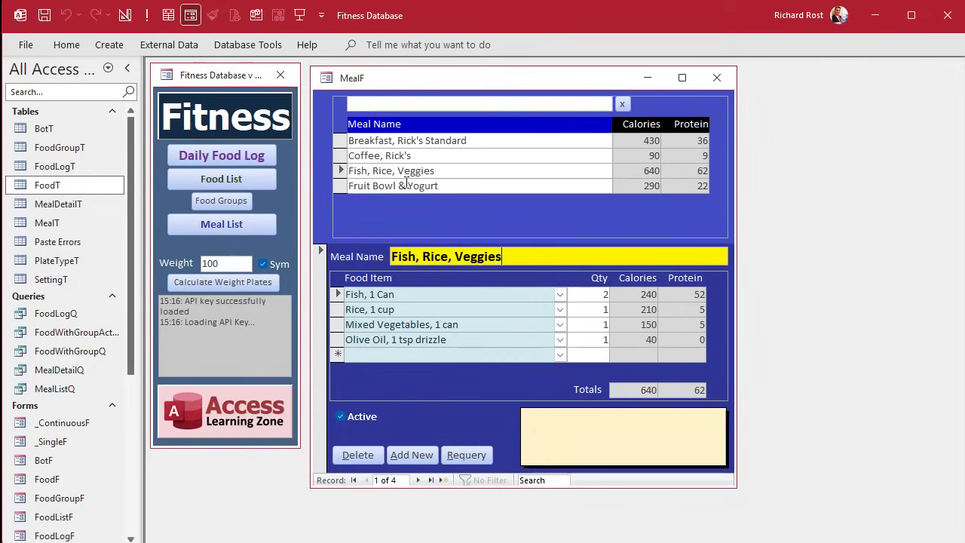
click(406, 186)
Step: Close the meal form and open MealListQ to inspect its calorie and protein totals
click(717, 78)
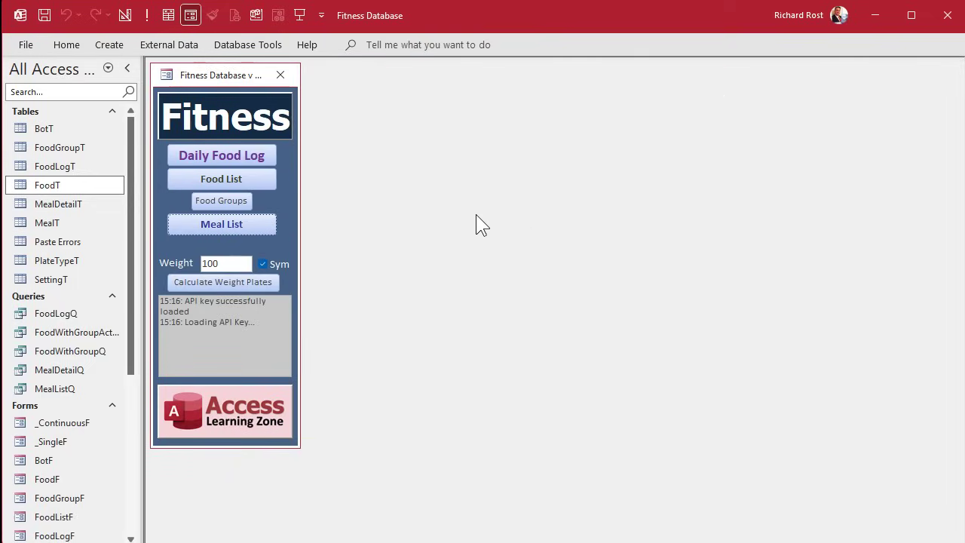
double_click(59, 389)
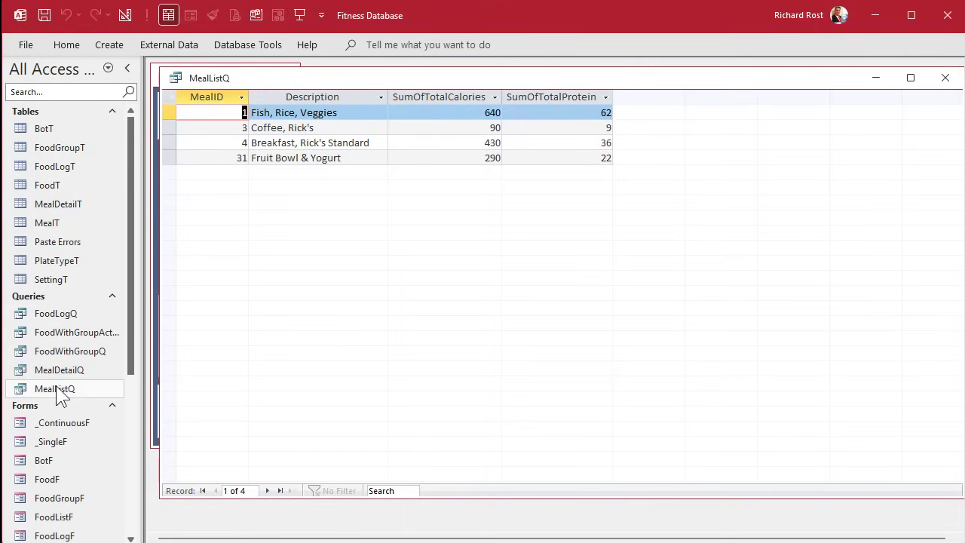
click(447, 97)
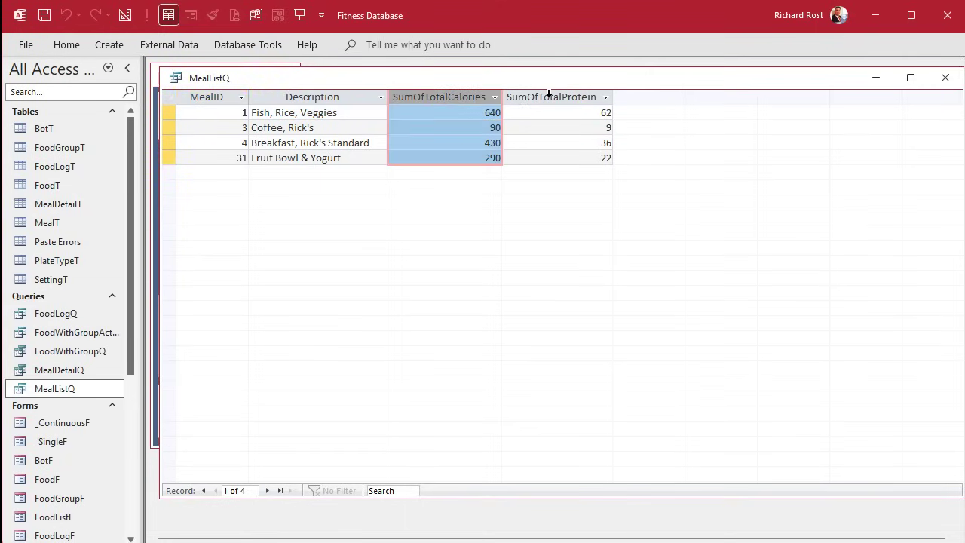
click(549, 93)
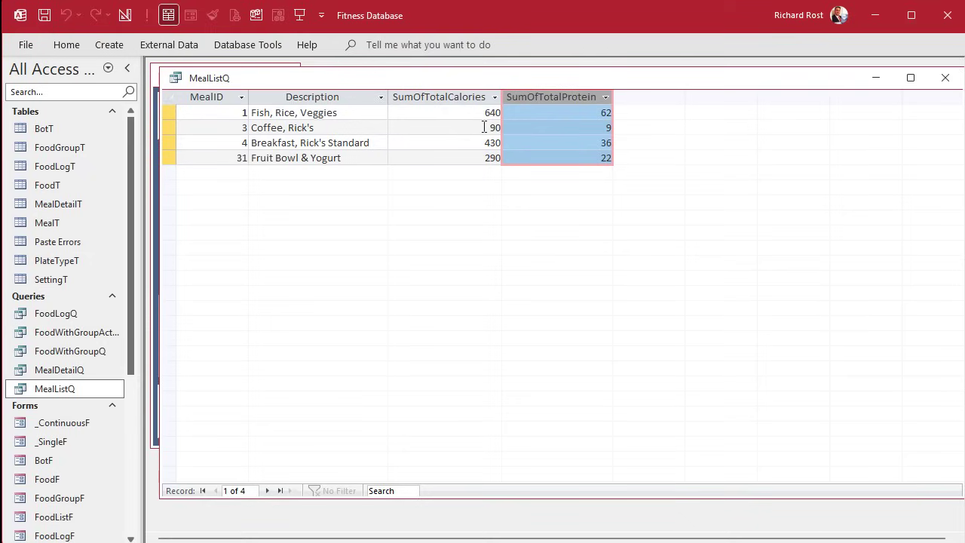
Step: Add IsActive to MealListQ's design ahead of TotalCalories, run it, and close it
right_click(293, 78)
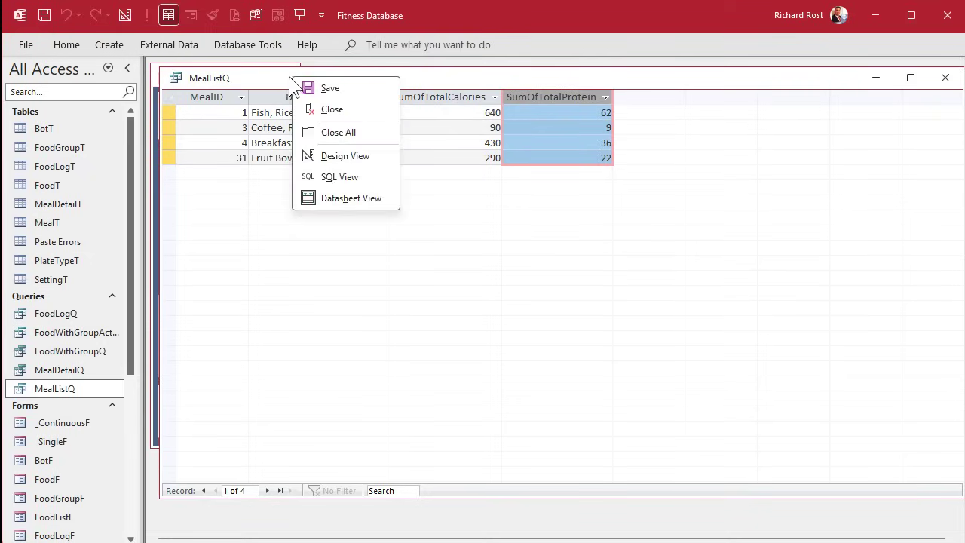
click(365, 160)
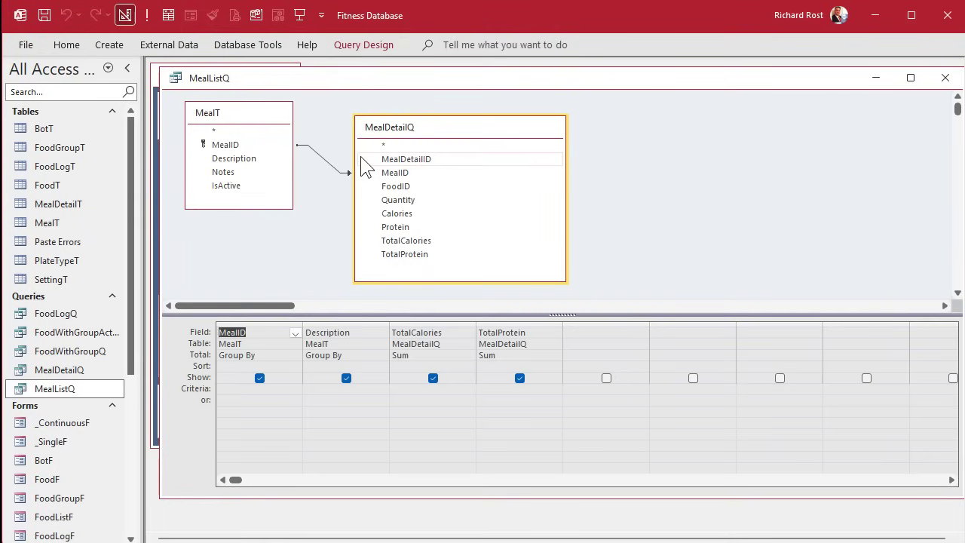
double_click(231, 186)
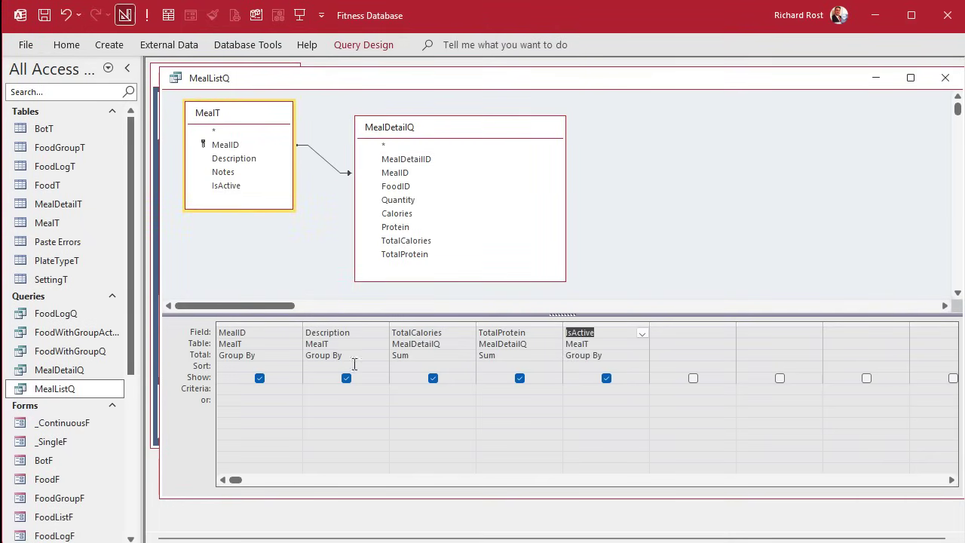
click(603, 325)
drag(604, 323, 423, 318)
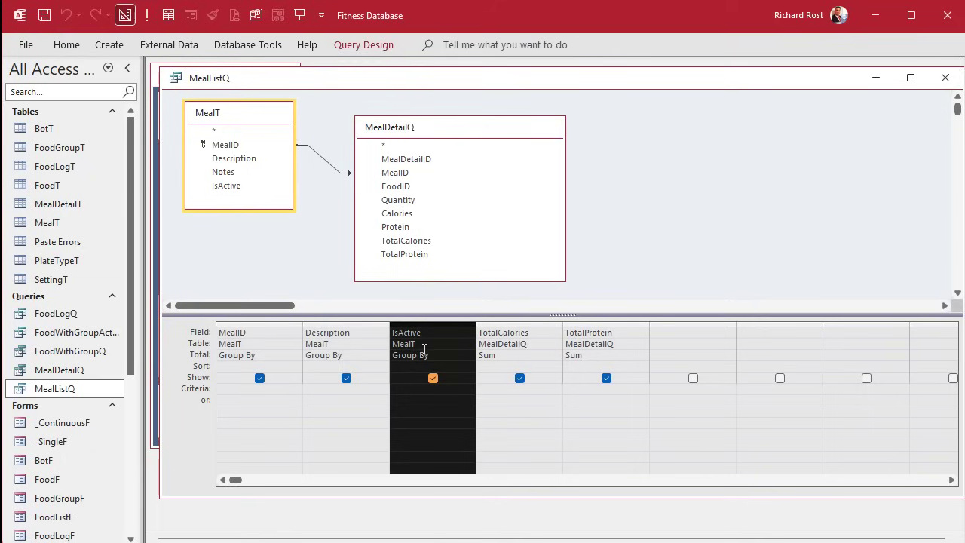
click(305, 242)
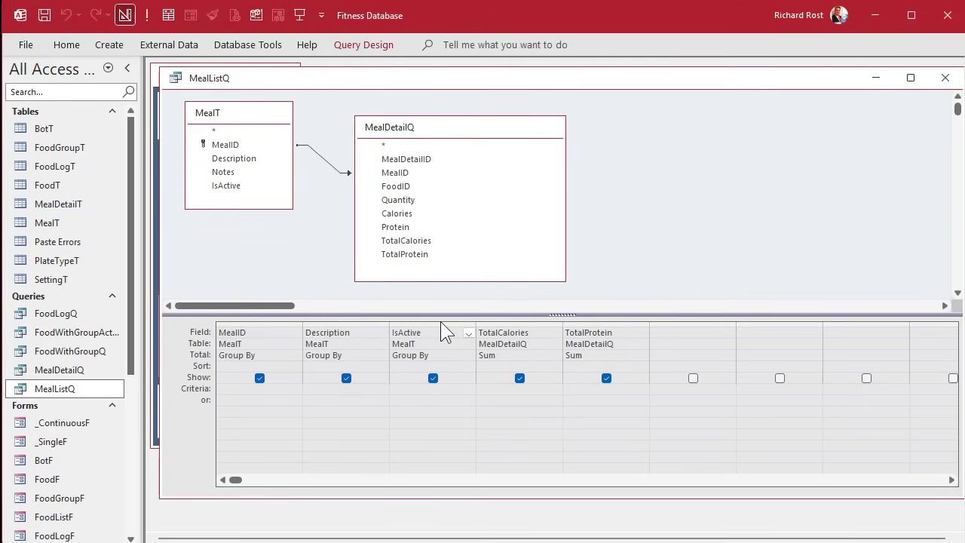
click(146, 15)
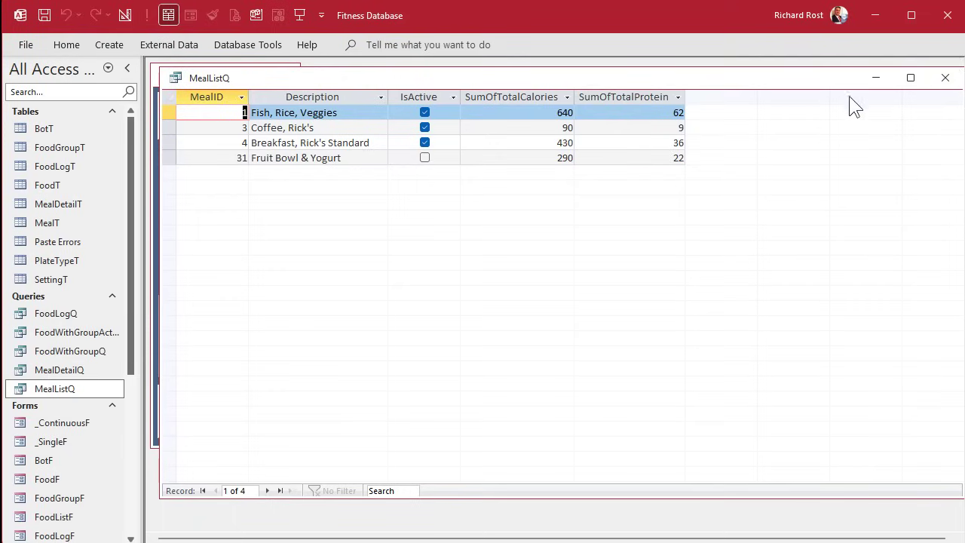
click(946, 80)
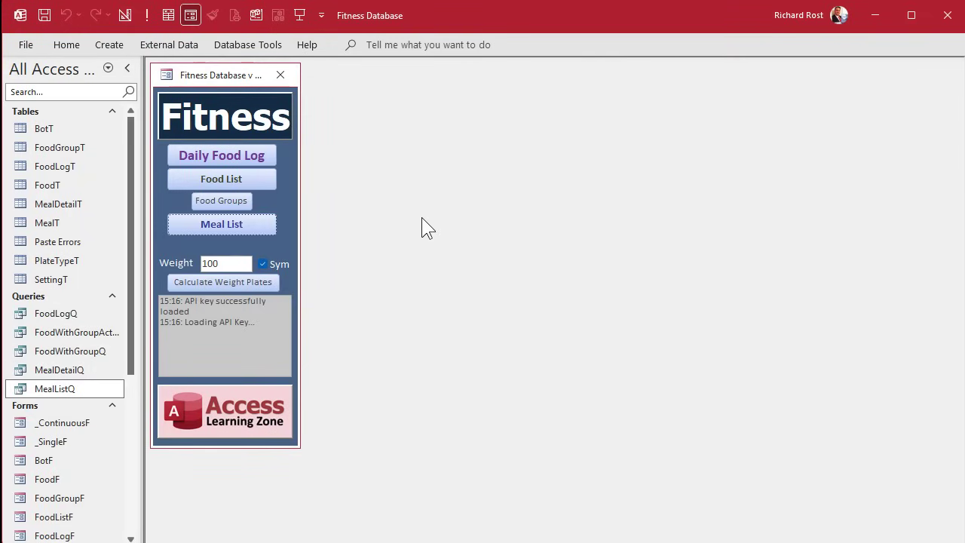
scroll(58, 317, down, 2)
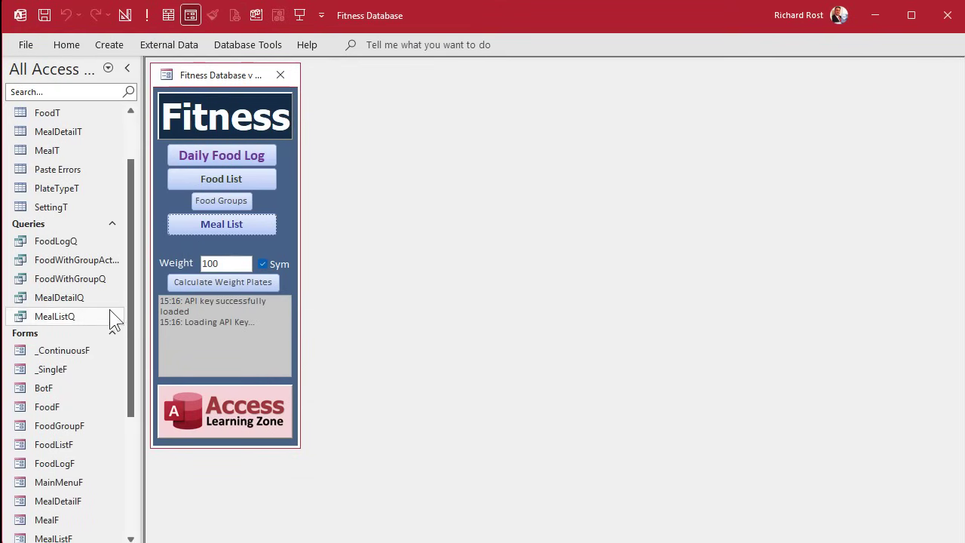
Step: Start a new Design-view query on MealListQ and add MealID and Description to the grid
click(110, 44)
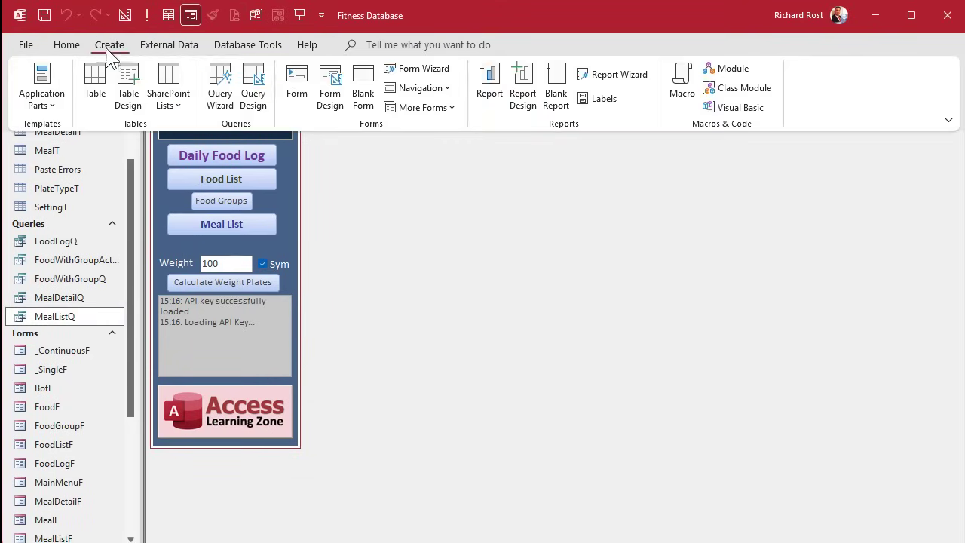
click(255, 95)
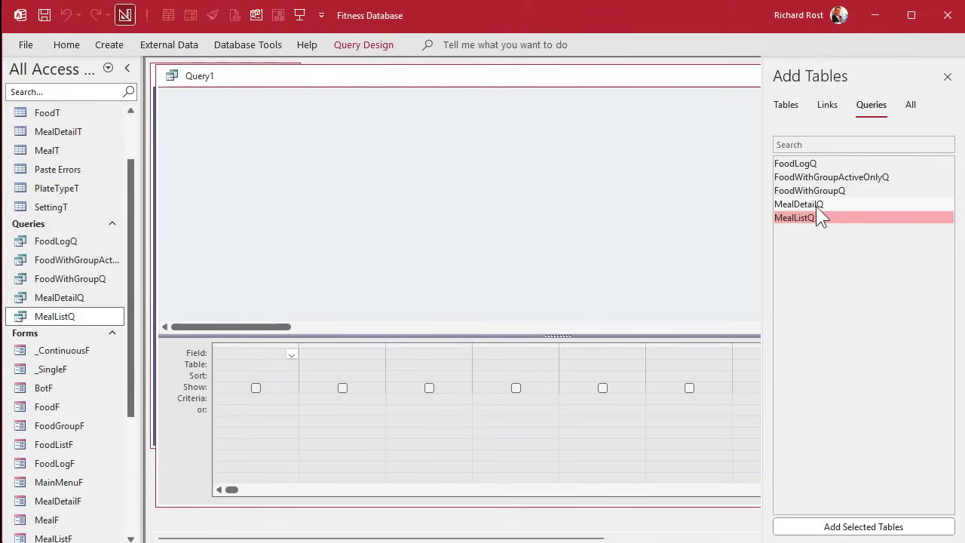
drag(833, 217, 223, 117)
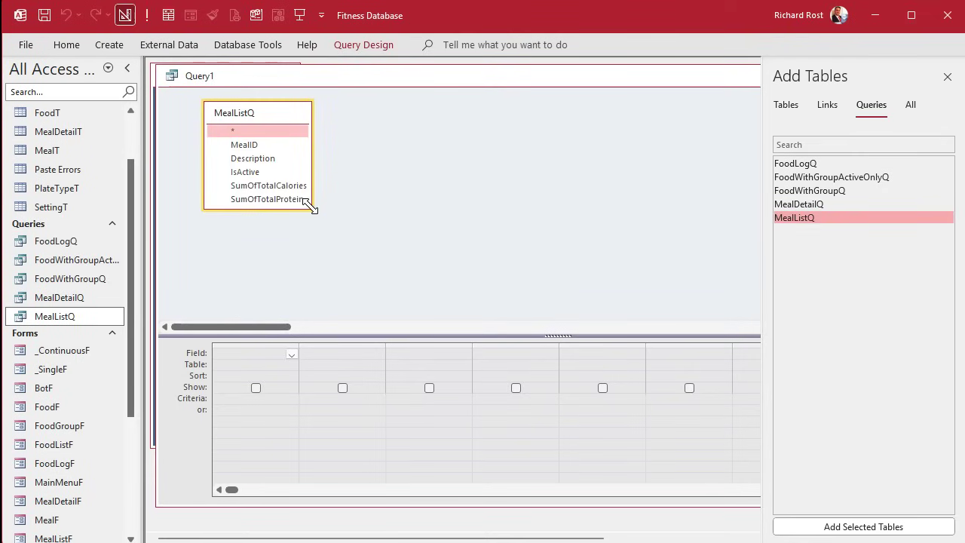
drag(308, 205, 370, 248)
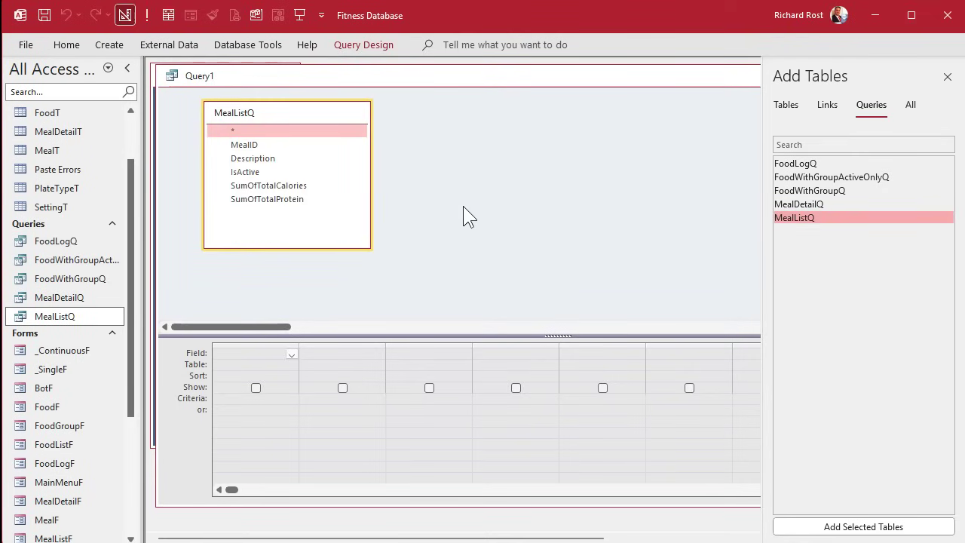
click(947, 76)
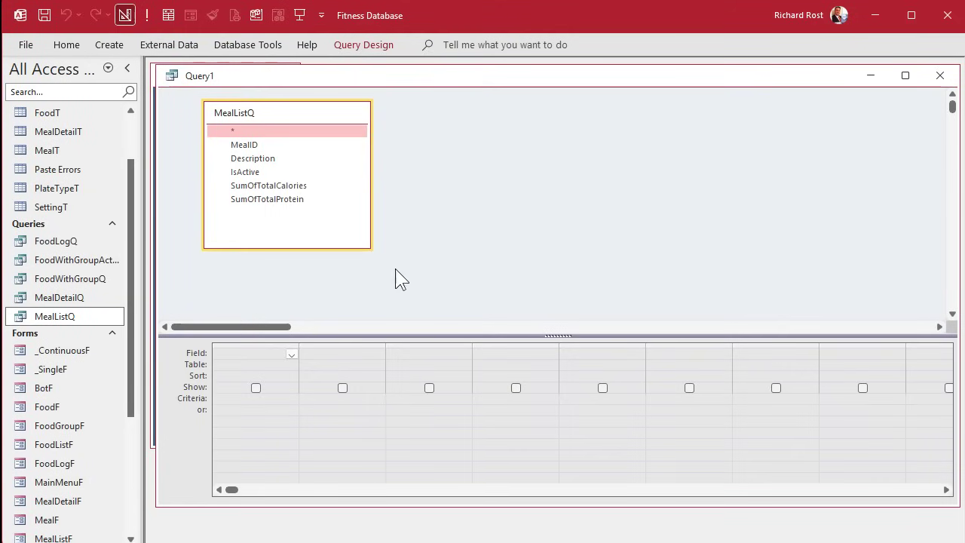
double_click(291, 146)
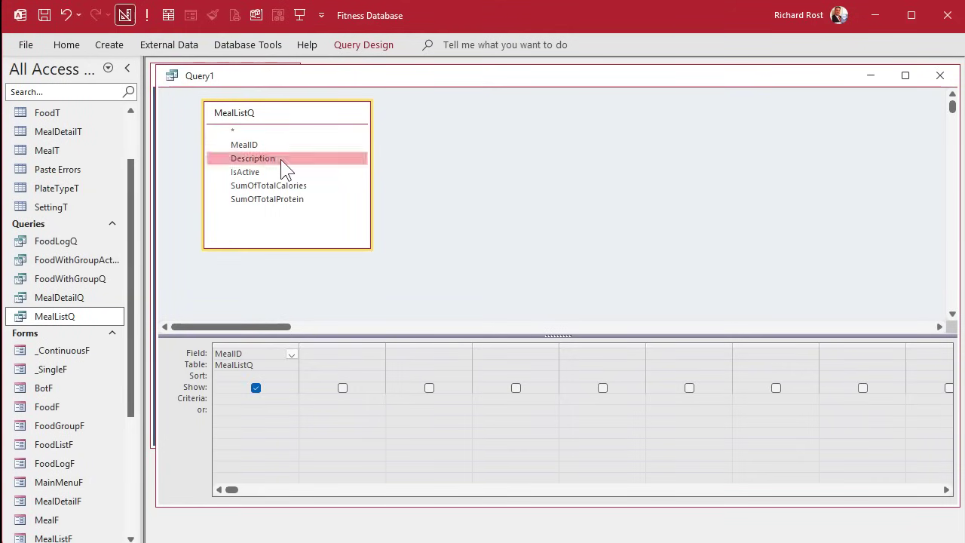
double_click(281, 159)
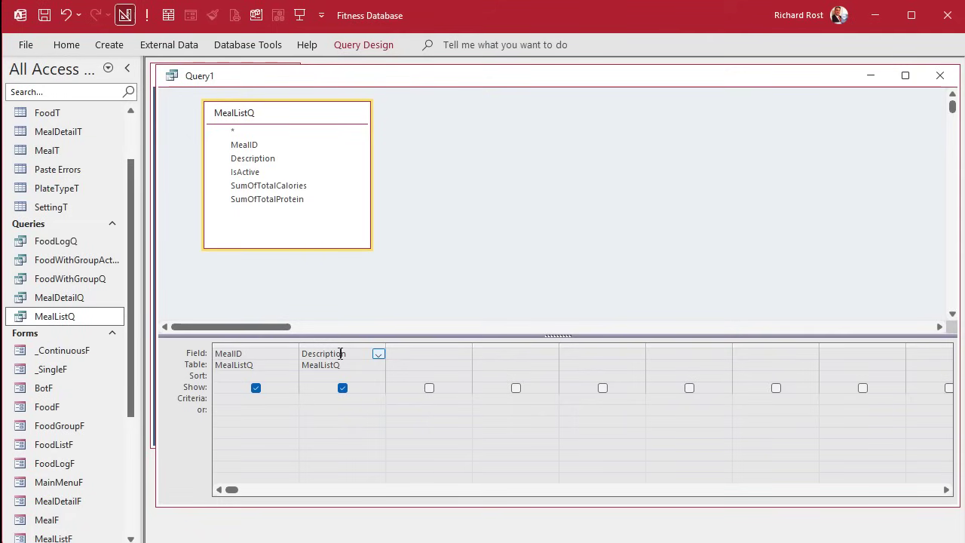
Step: Rewrite the Description column as MealName: Description & " (Meal)" and preview the results
key(shift+F2)
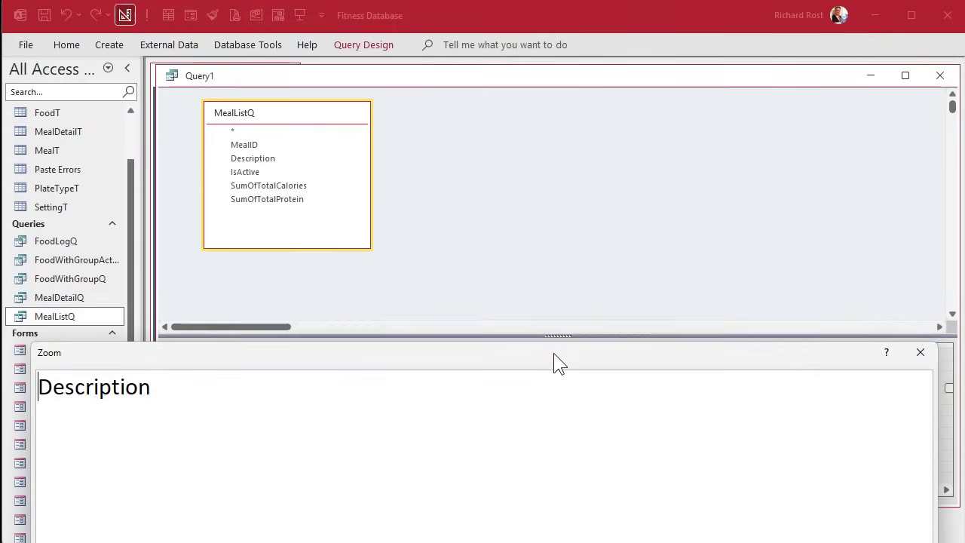
drag(554, 344, 554, 162)
click(365, 198)
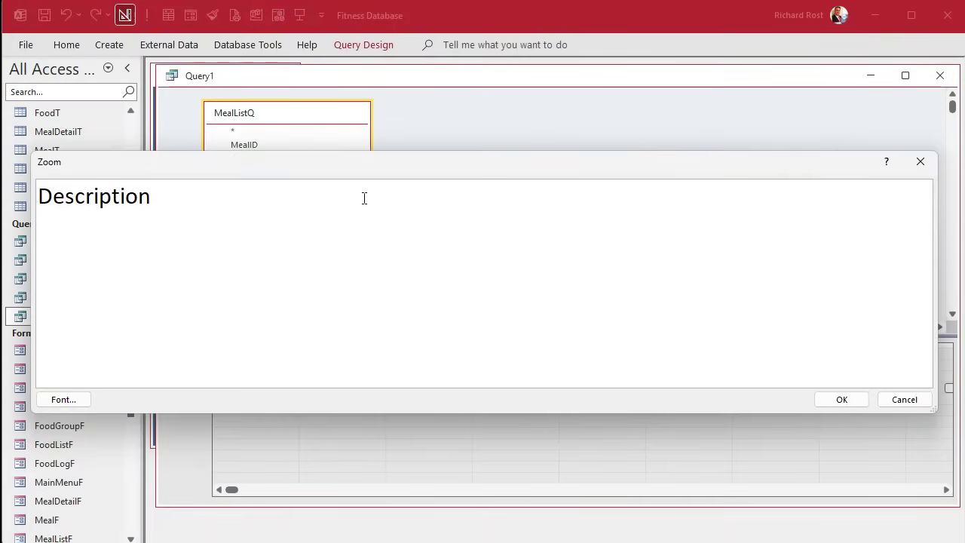
key(Home)
text(MealName:)
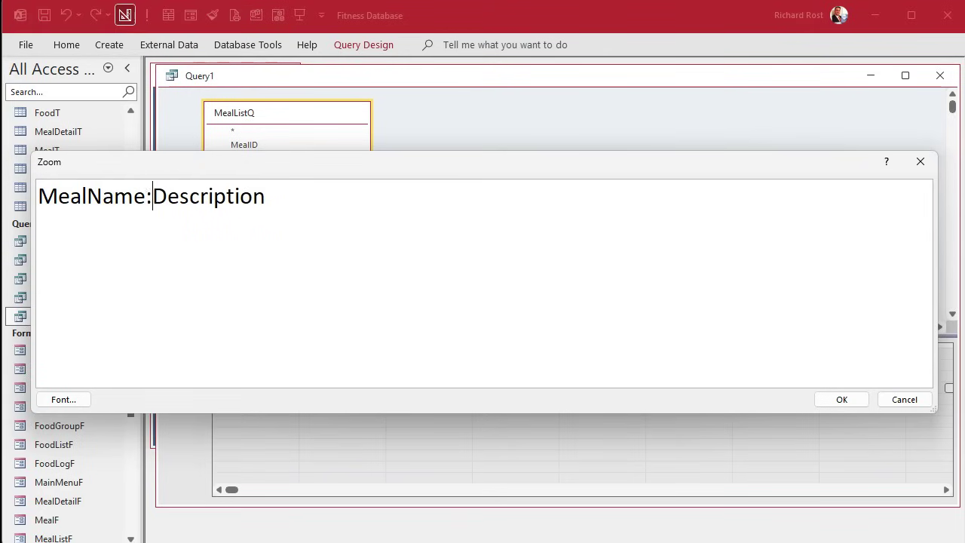
text( Description)
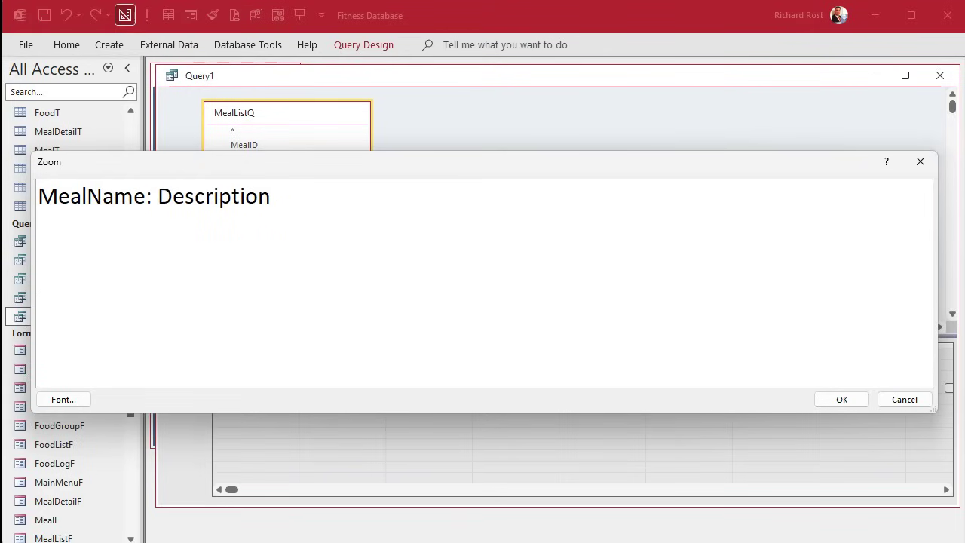
text( & " (Meal)")
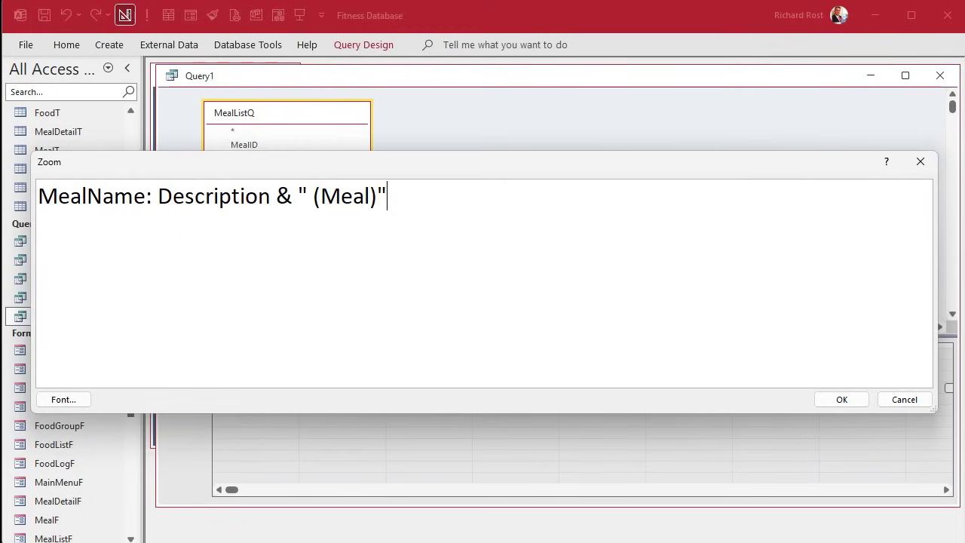
click(853, 403)
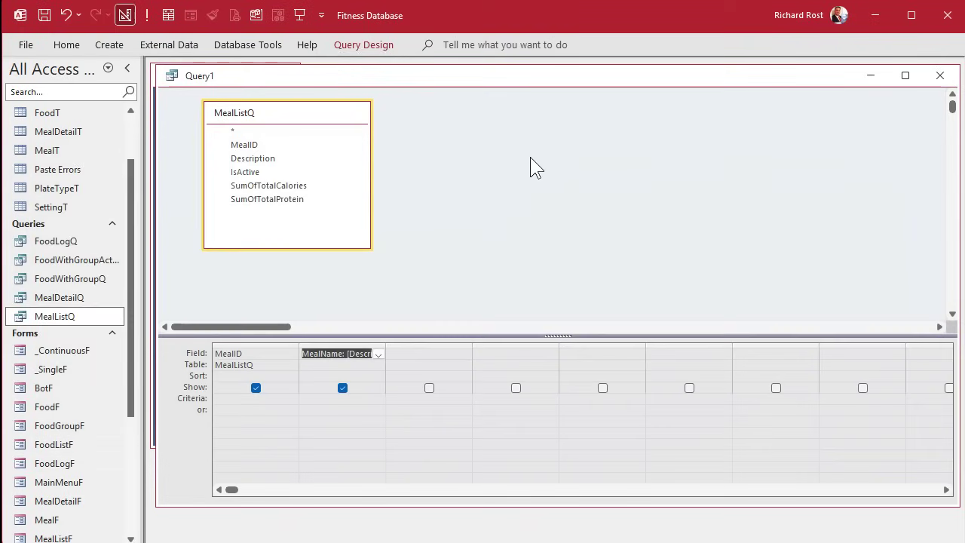
click(147, 16)
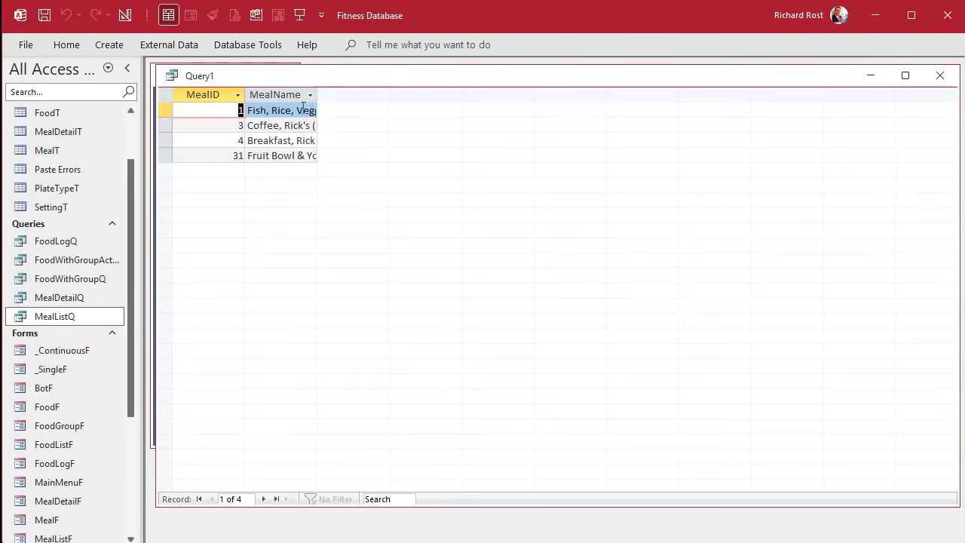
drag(316, 94, 465, 94)
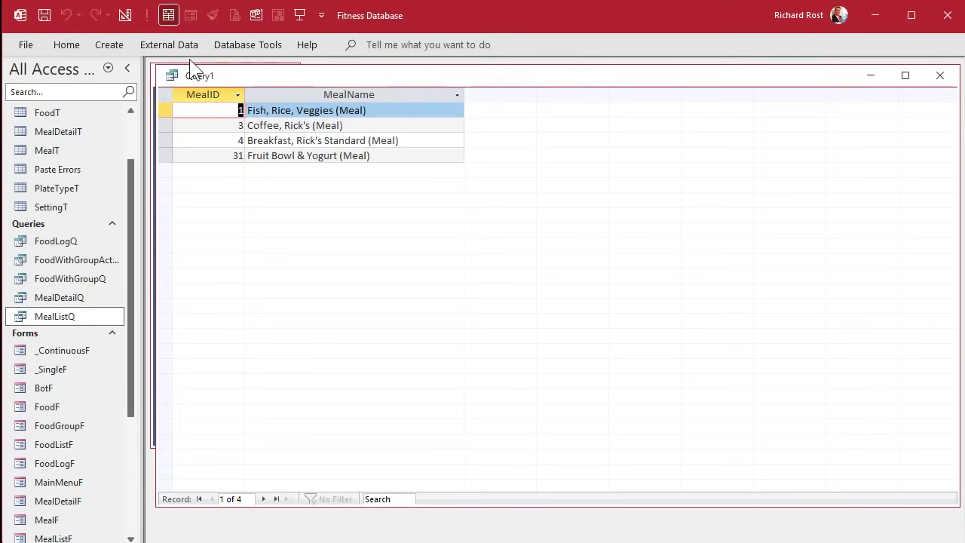
click(126, 17)
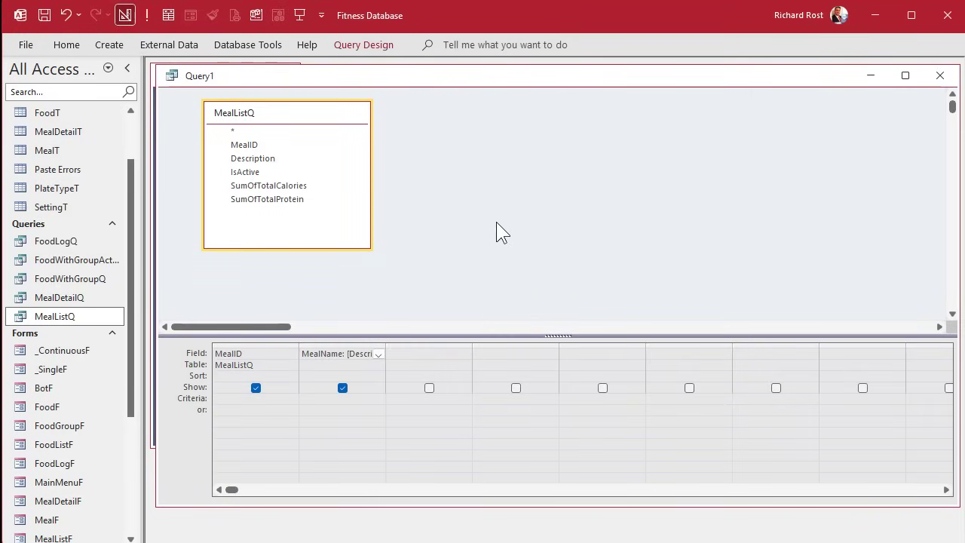
Step: Add SumOfTotalCalories and SumOfTotalProtein to Query1's grid
click(291, 187)
click(296, 197)
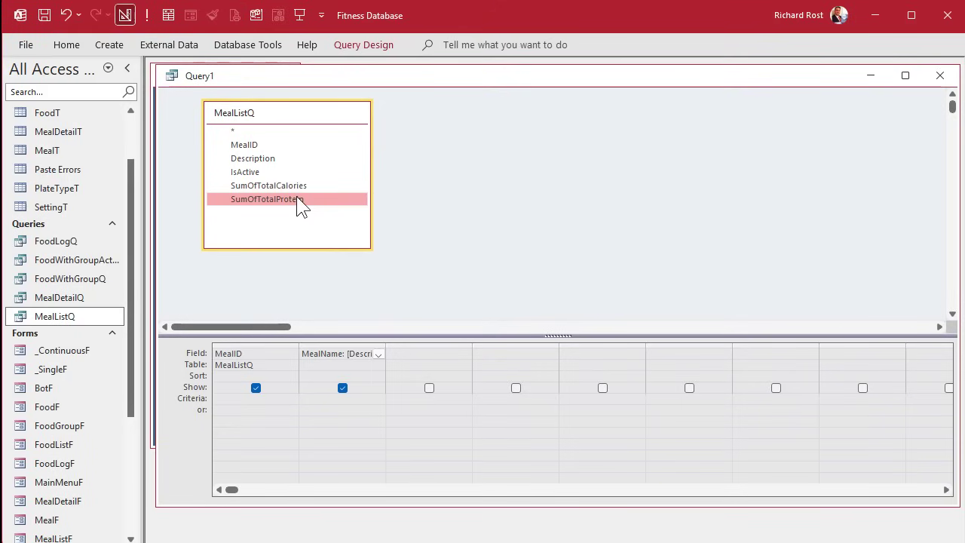
double_click(289, 185)
double_click(291, 199)
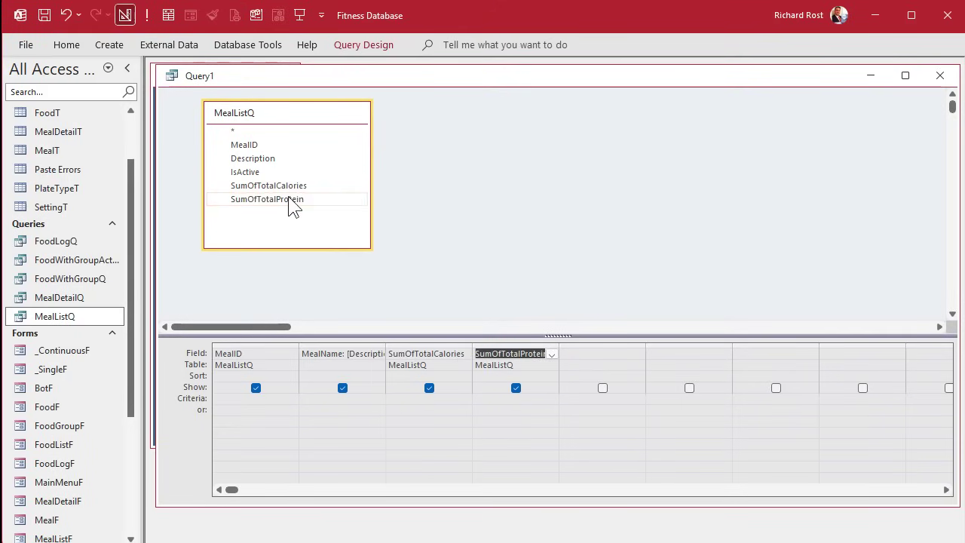
Step: Alias the two total columns as Calories: and Protein: in the Field row
click(409, 354)
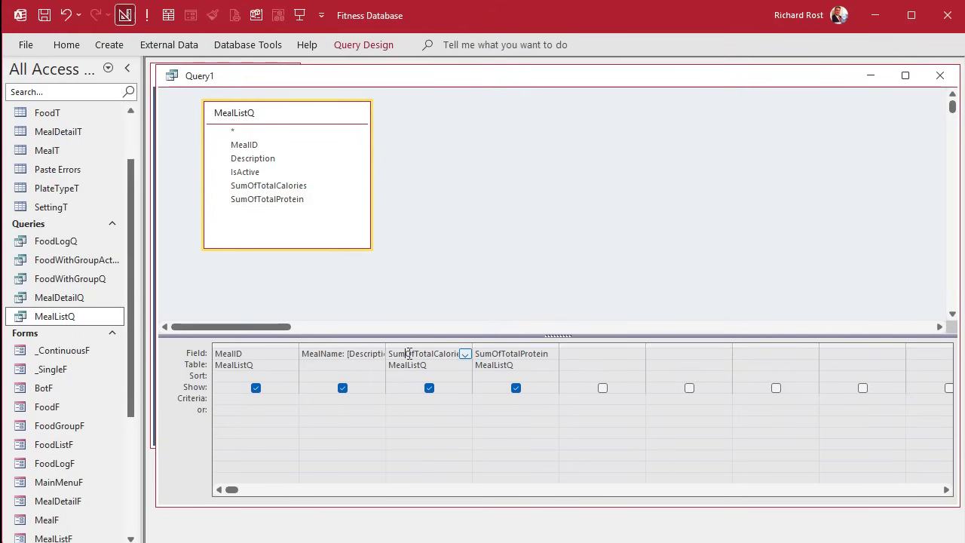
key(shift+F2)
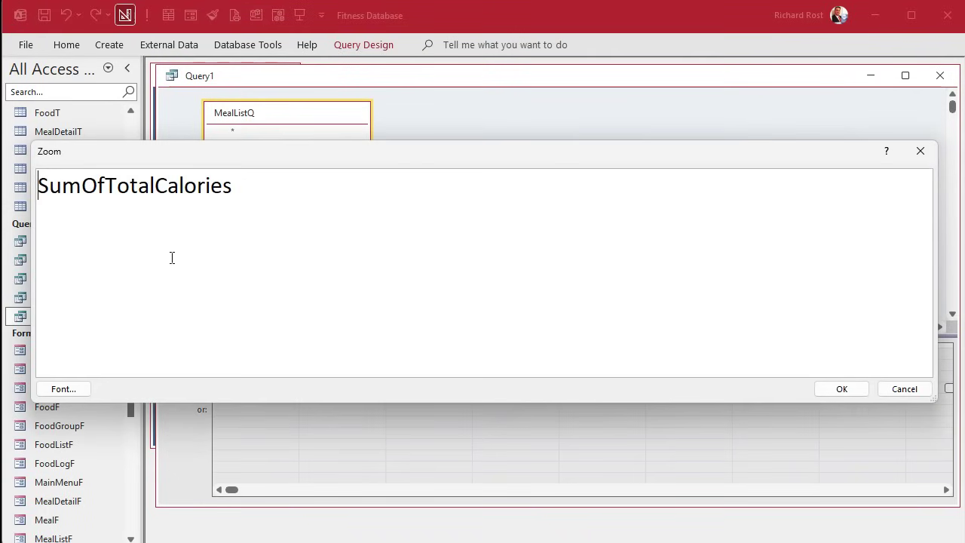
text(Calories:)
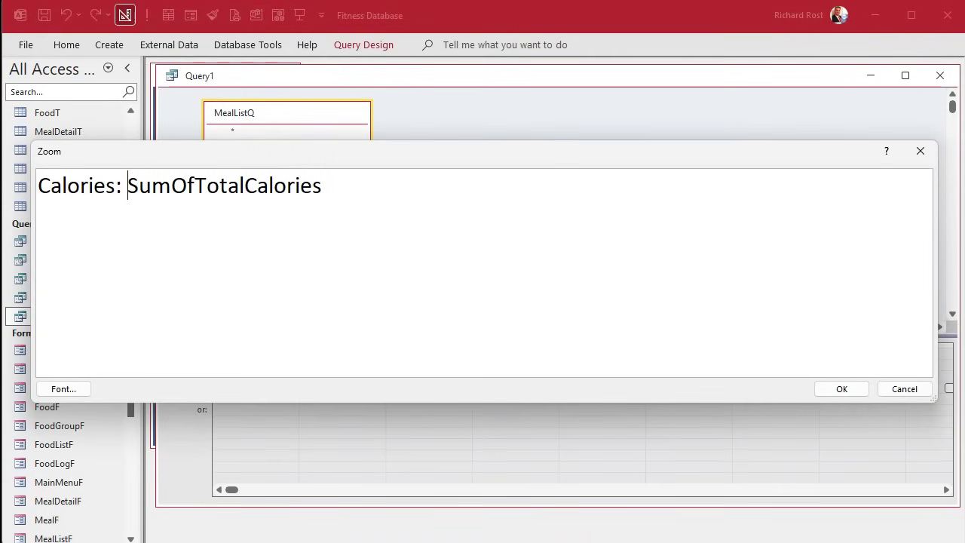
click(834, 392)
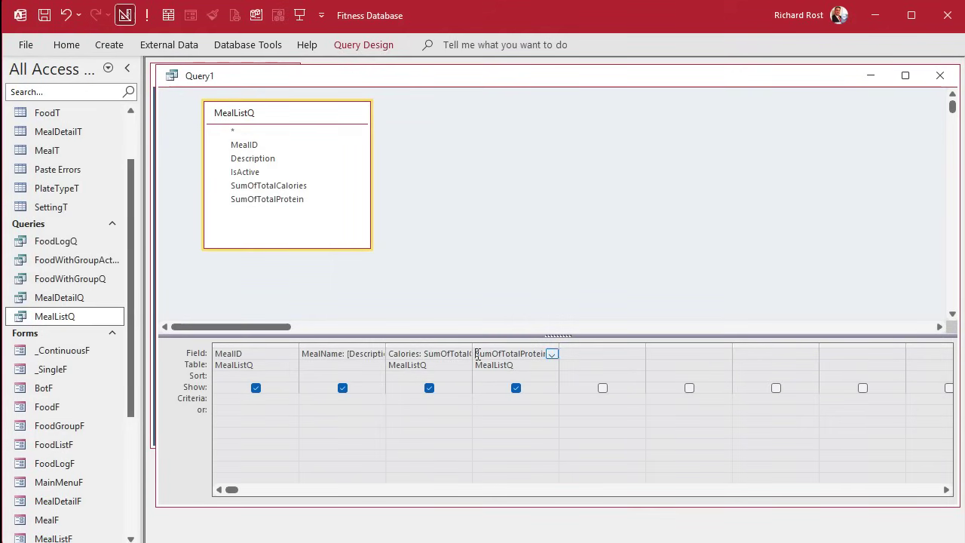
text(Protein: SumOfTot)
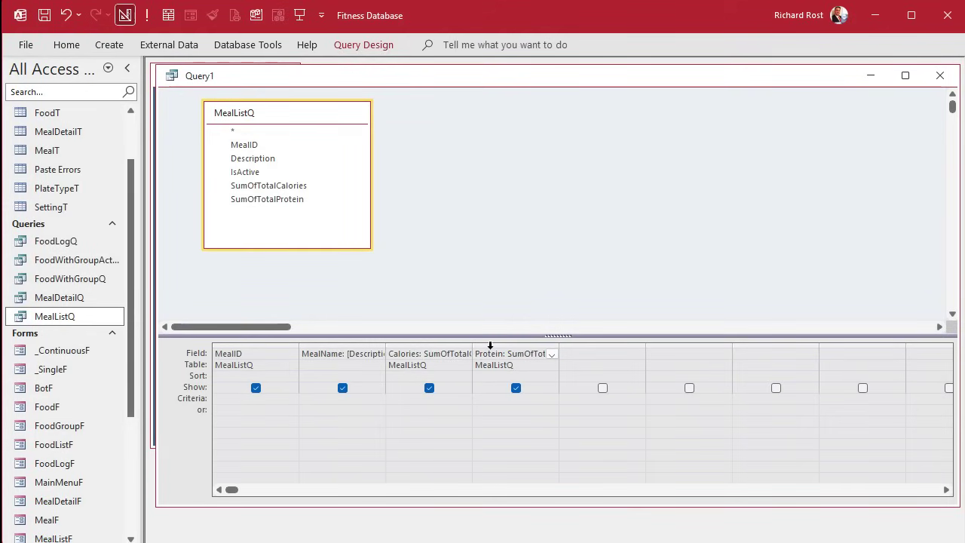
key(Tab)
click(481, 223)
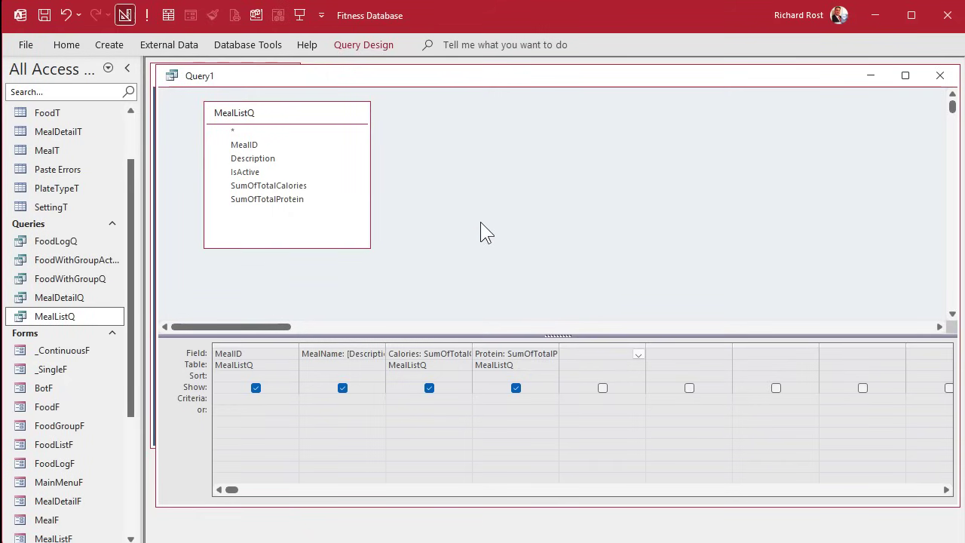
Step: Save Query1 as MealListActiveQ and run it
key(ctrl+s)
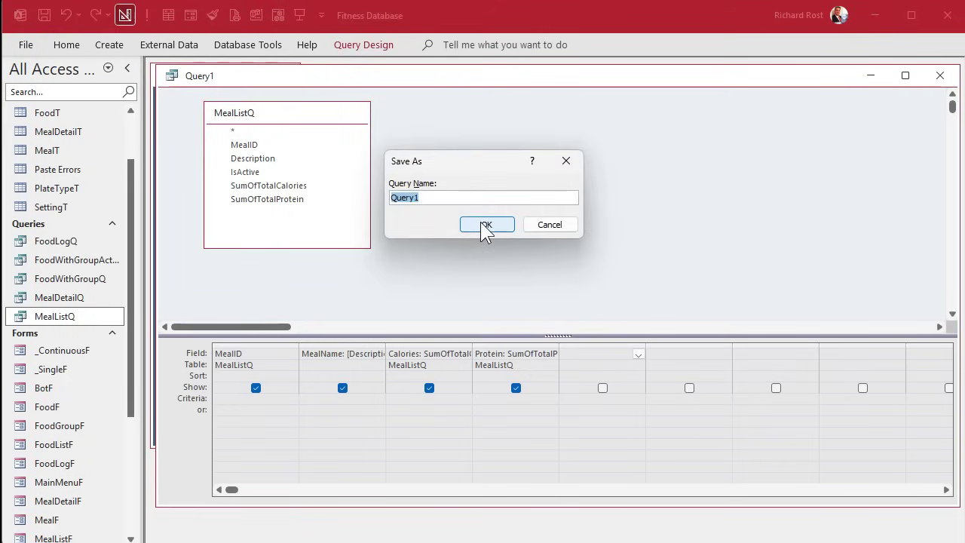
text(MealListActiveQ)
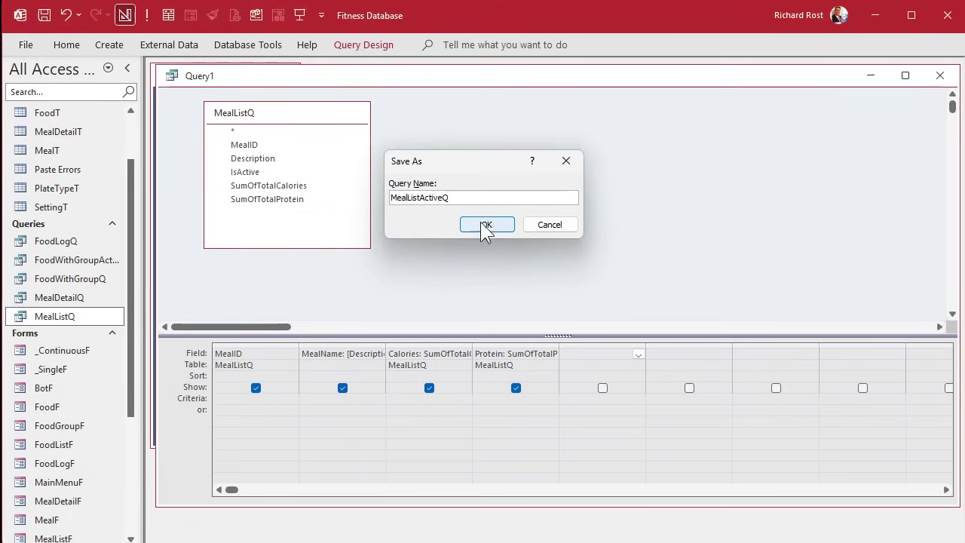
click(481, 223)
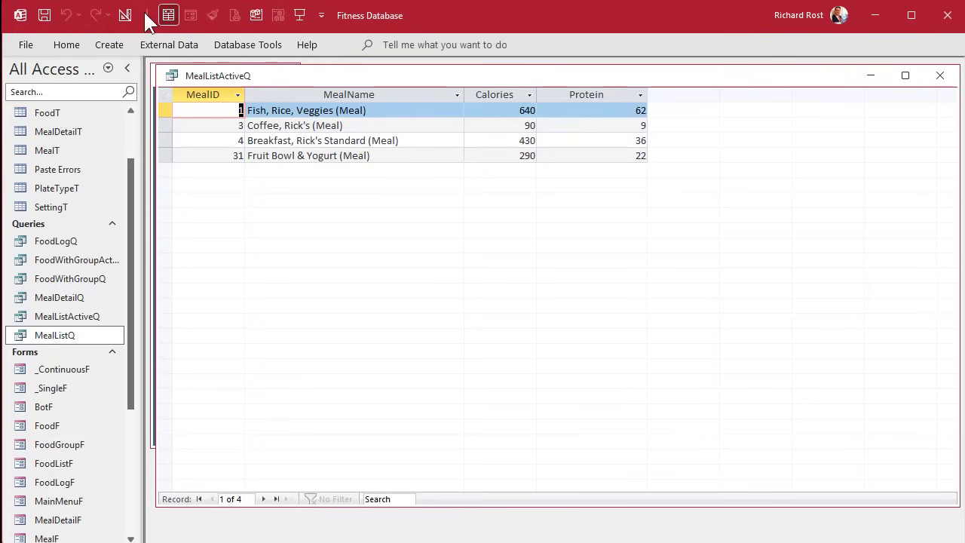
click(147, 15)
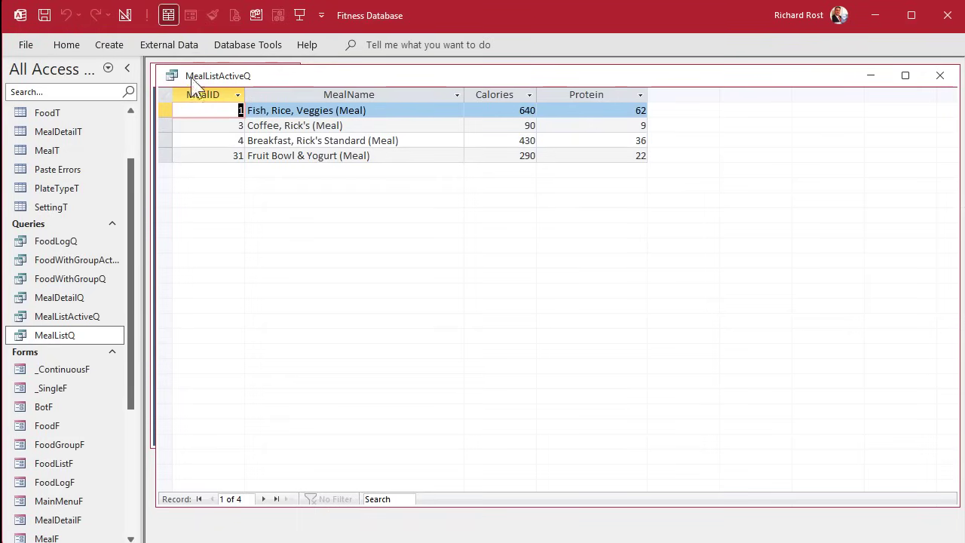
Step: Add IsActive after MealID with criterion True, run to show active meals, and close
click(125, 15)
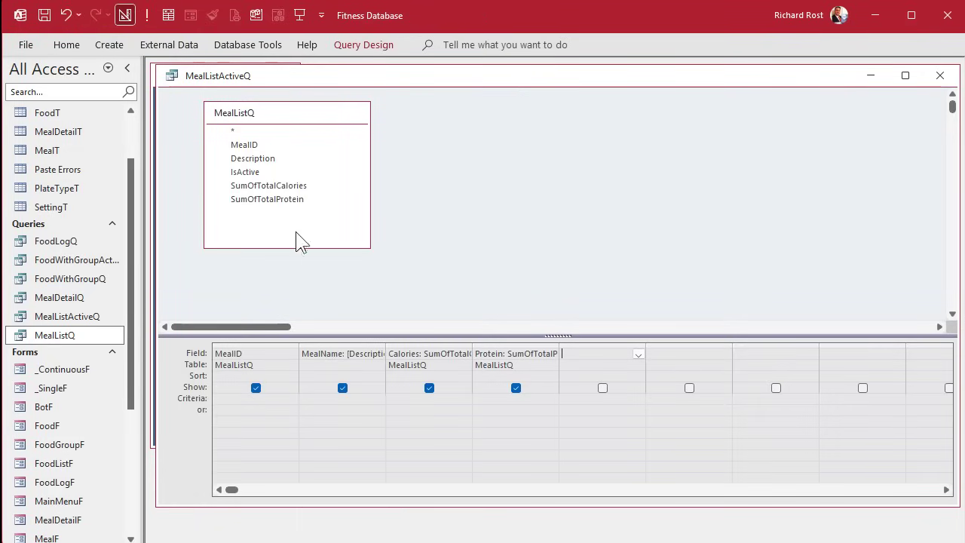
double_click(263, 172)
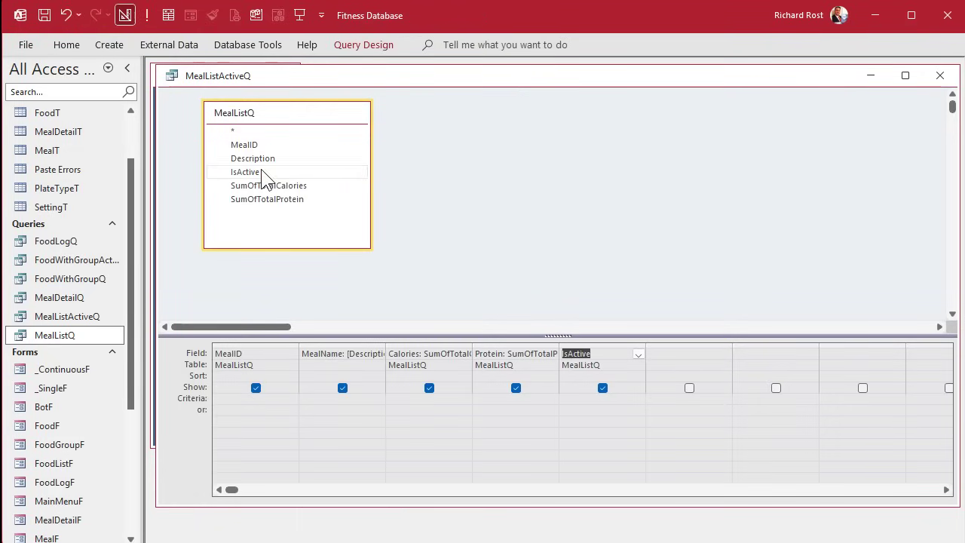
click(600, 345)
drag(600, 345, 332, 337)
click(311, 398)
text(true)
key(Down)
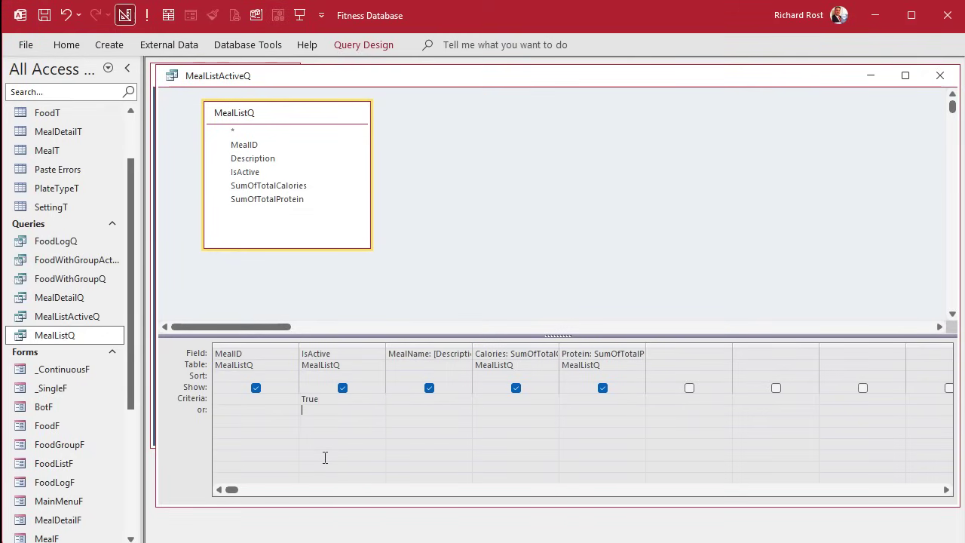
click(147, 15)
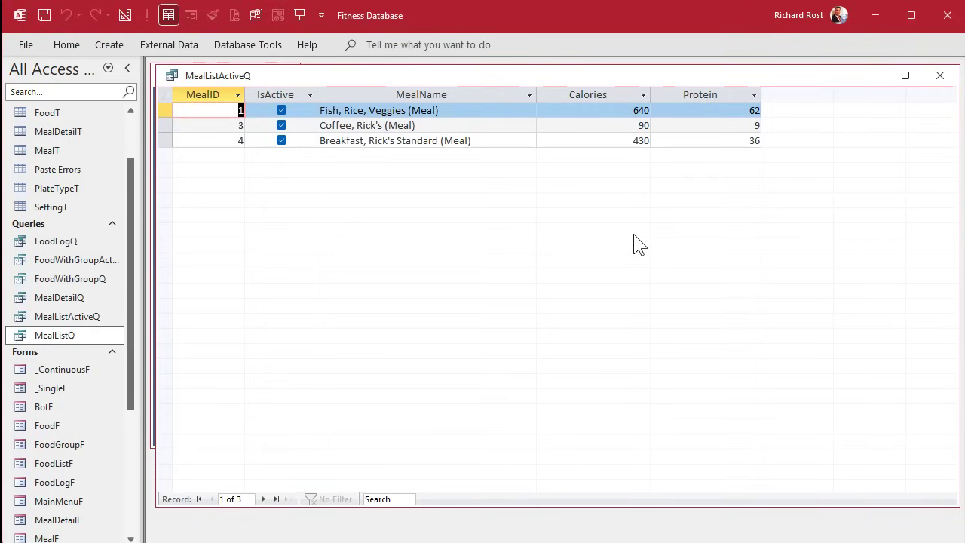
click(940, 75)
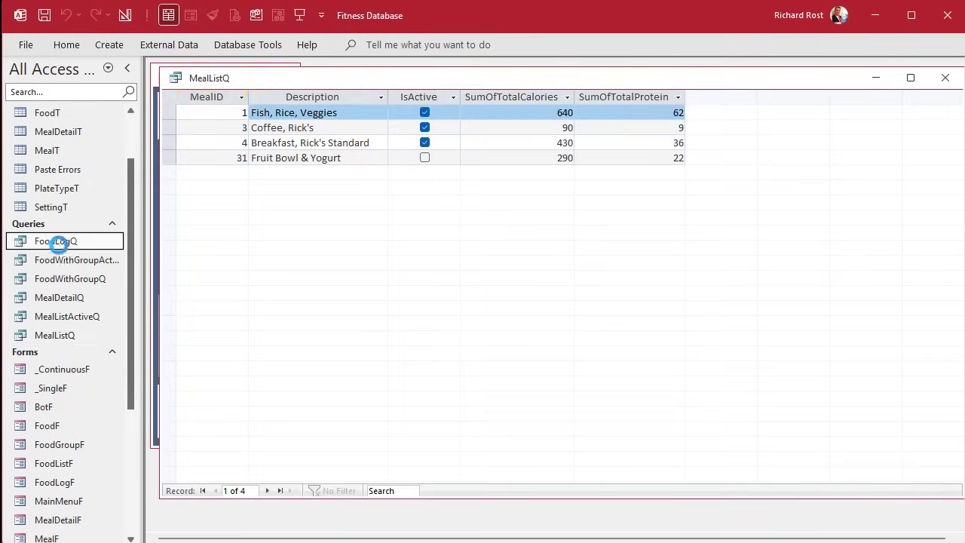
Step: Close FoodLogQ and FoodWithGroupQ, and open the FoodWithGroupActiveOnlyQ datasheet
double_click(59, 244)
click(935, 74)
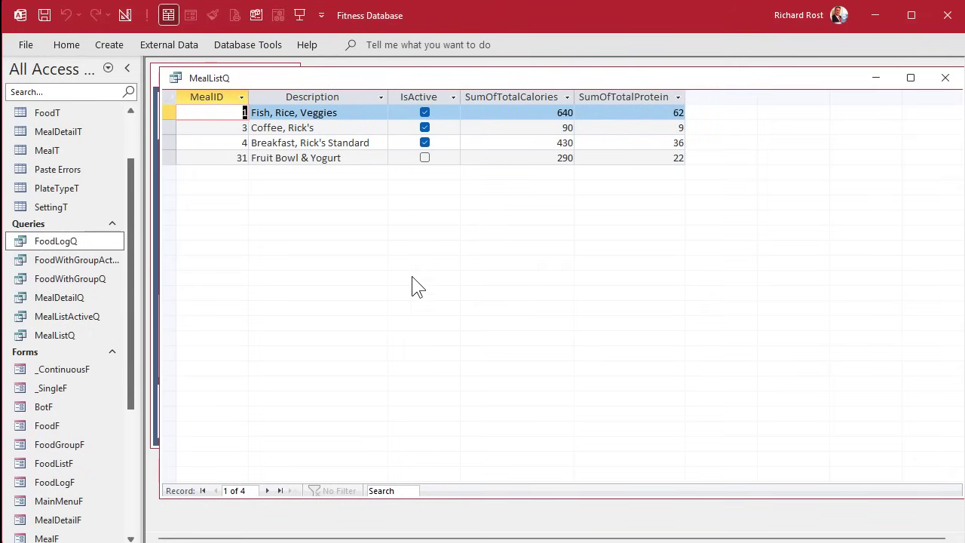
click(79, 281)
double_click(79, 282)
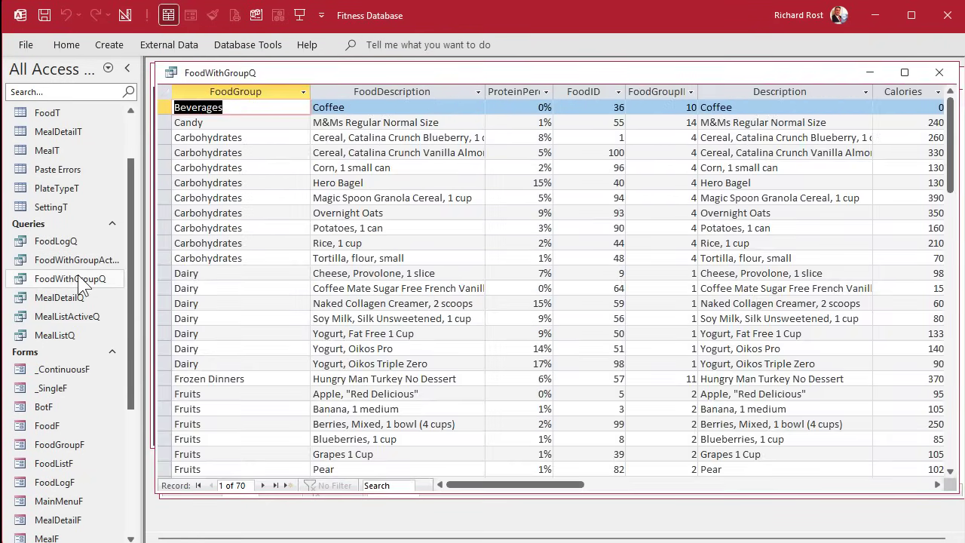
click(939, 73)
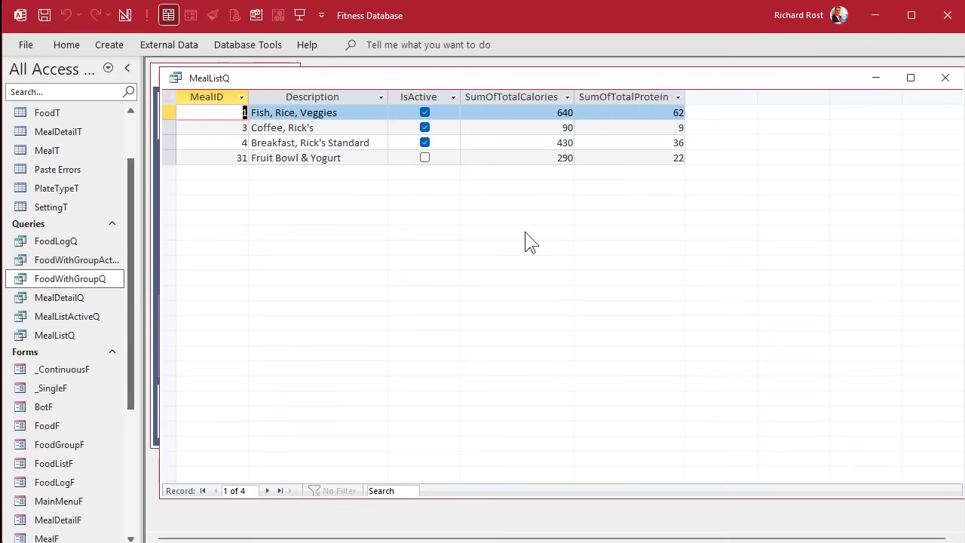
double_click(76, 260)
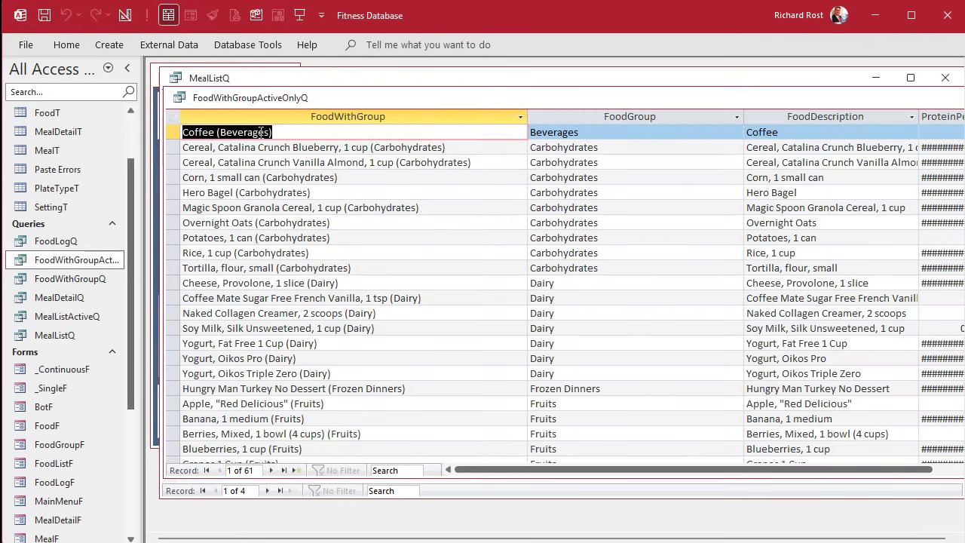
Step: Close MealListQ and open the MealListActiveQ datasheet in its place
drag(243, 99, 277, 345)
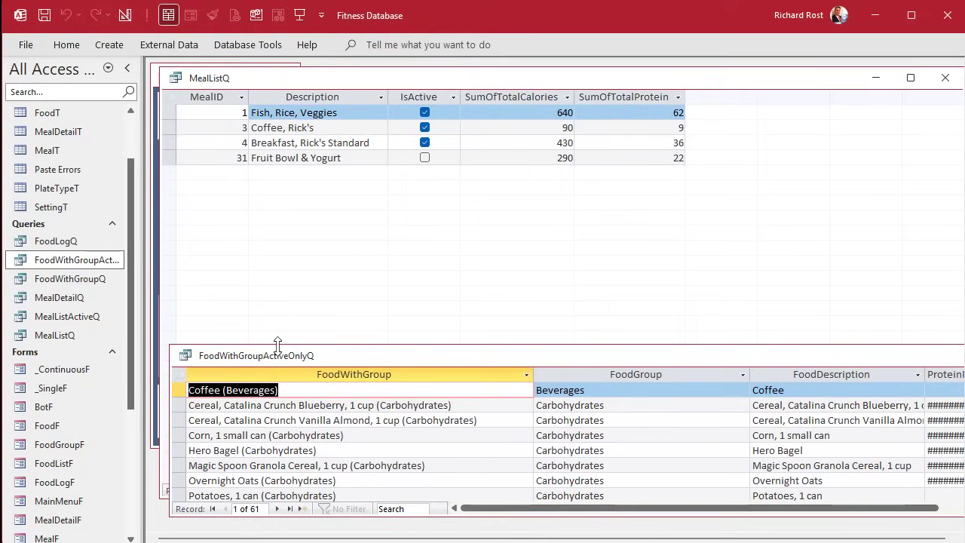
click(324, 83)
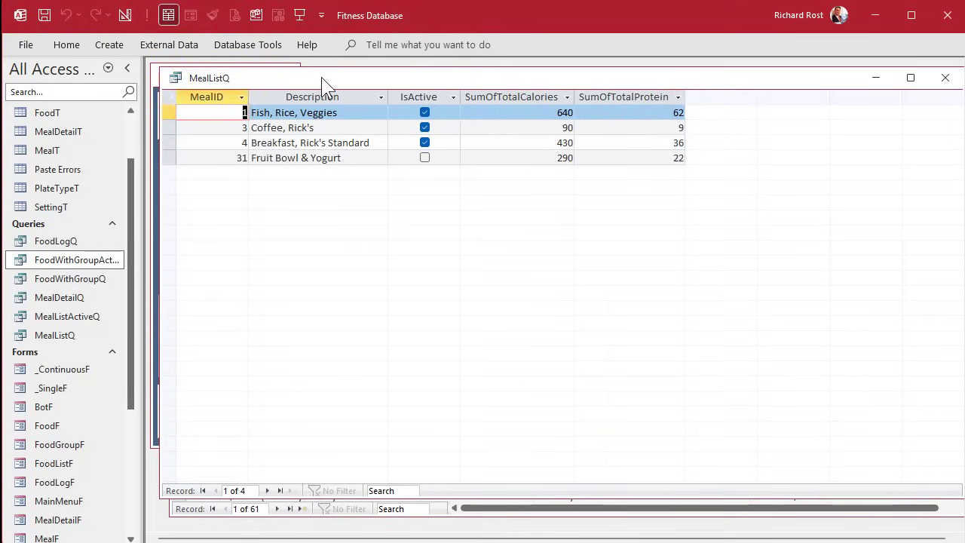
click(945, 79)
double_click(76, 316)
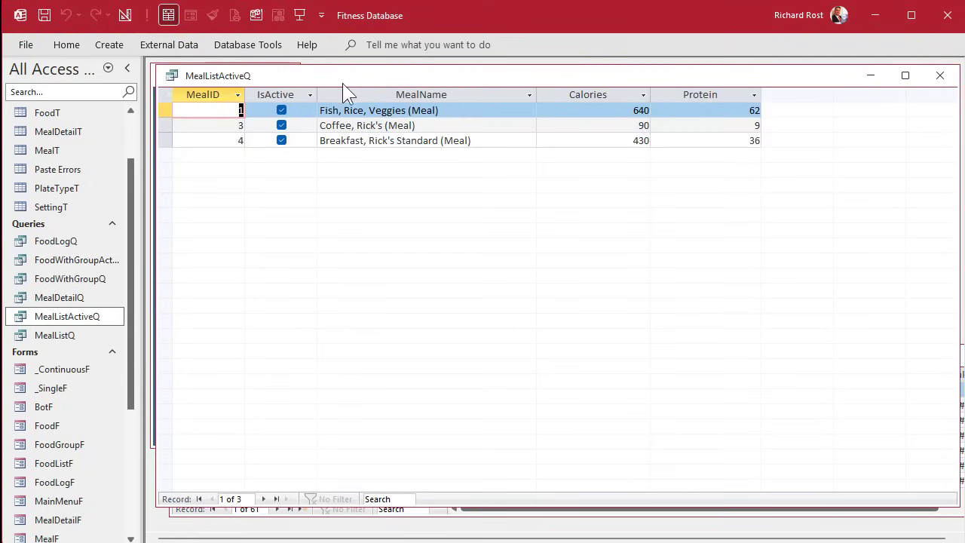
Step: Shorten both windows and stack MealListActiveQ above FoodWithGroupActiveOnlyQ
drag(379, 506, 390, 181)
drag(368, 356, 356, 148)
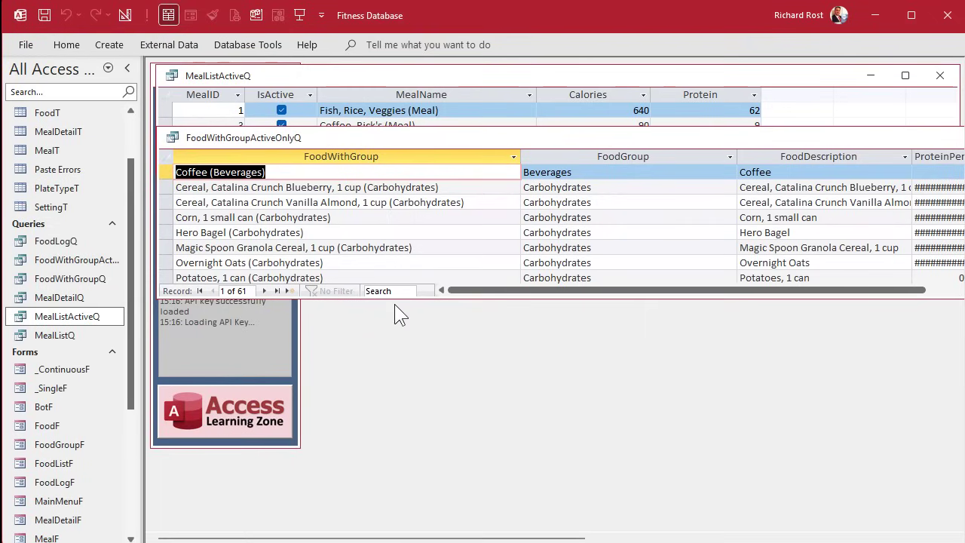
drag(391, 299, 389, 241)
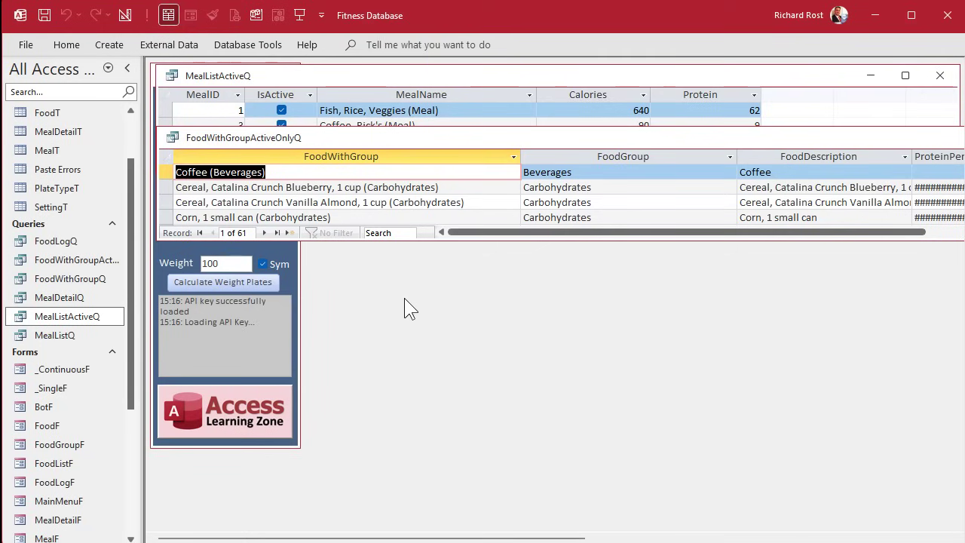
drag(421, 141, 419, 154)
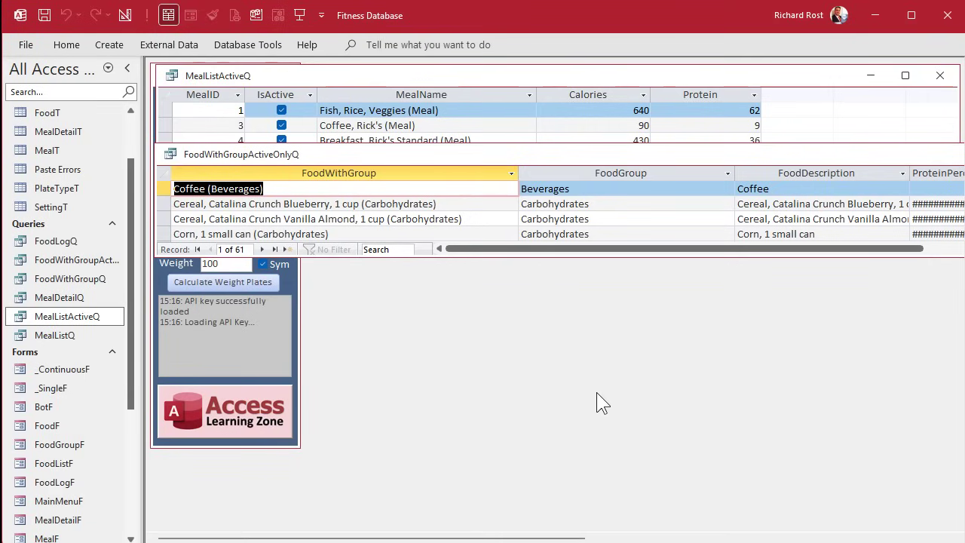
Step: Create a new blank query in Design view without adding any tables
click(109, 44)
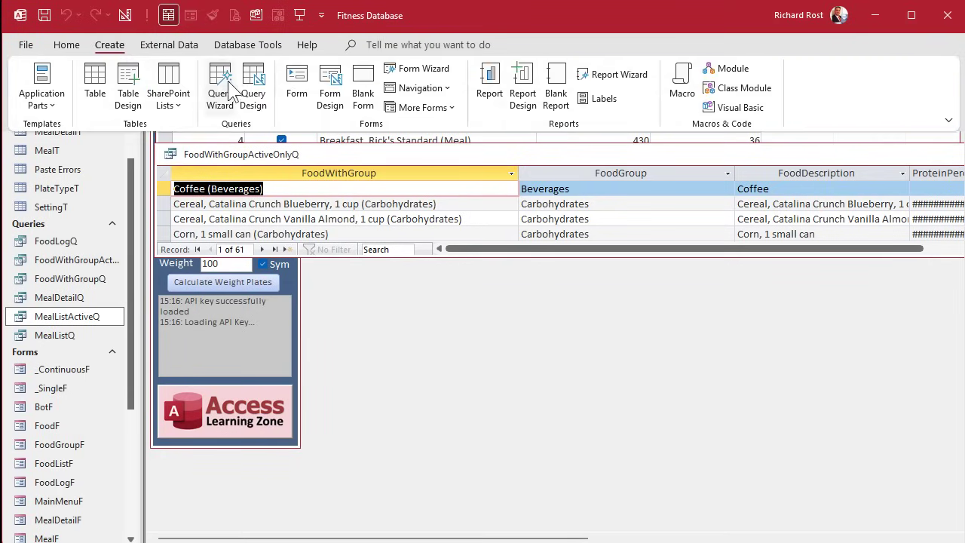
click(254, 92)
drag(317, 183, 273, 167)
click(948, 77)
drag(663, 151, 676, 260)
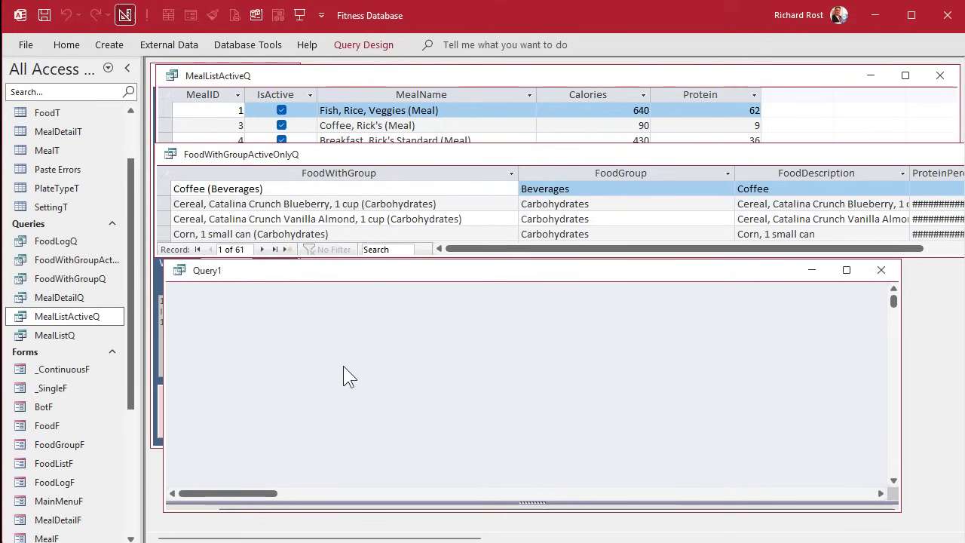
Step: Switch Query1 to SQL view and open its SQL in the Zoom box
right_click(251, 329)
click(299, 338)
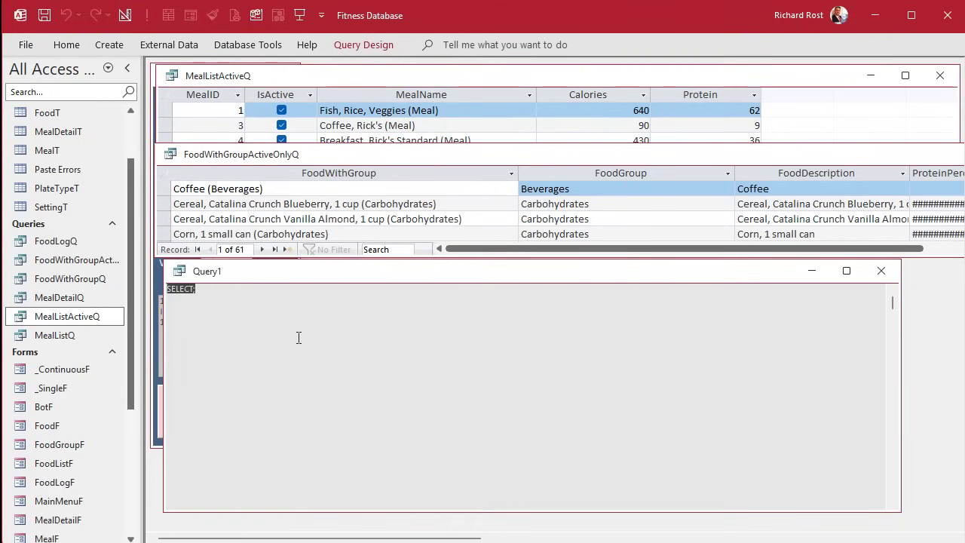
click(288, 338)
key(shift+F2)
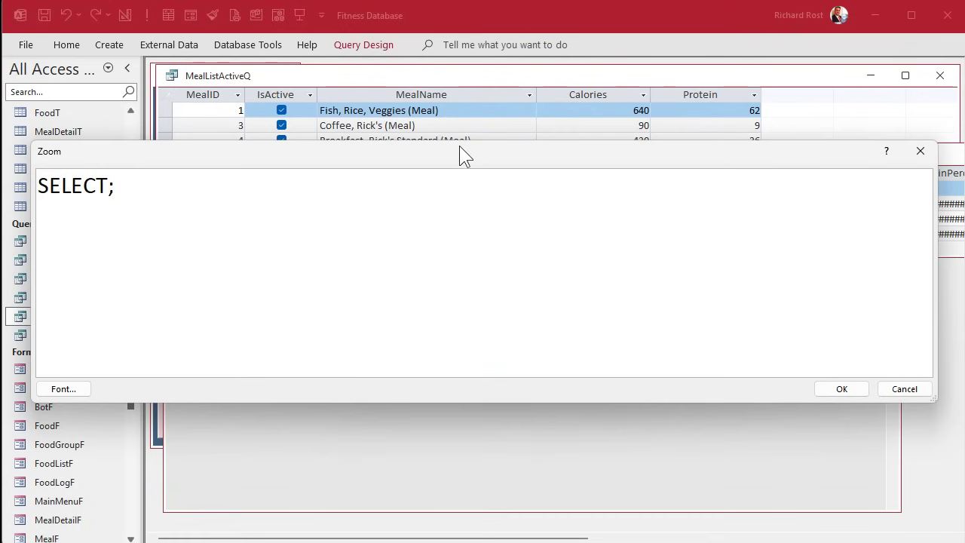
drag(459, 146, 470, 230)
Step: Write SELECT MealID, MealName, Calories, Protein FROM MealListActiveQ; in the Zoom box
click(171, 264)
key(BackSpace)
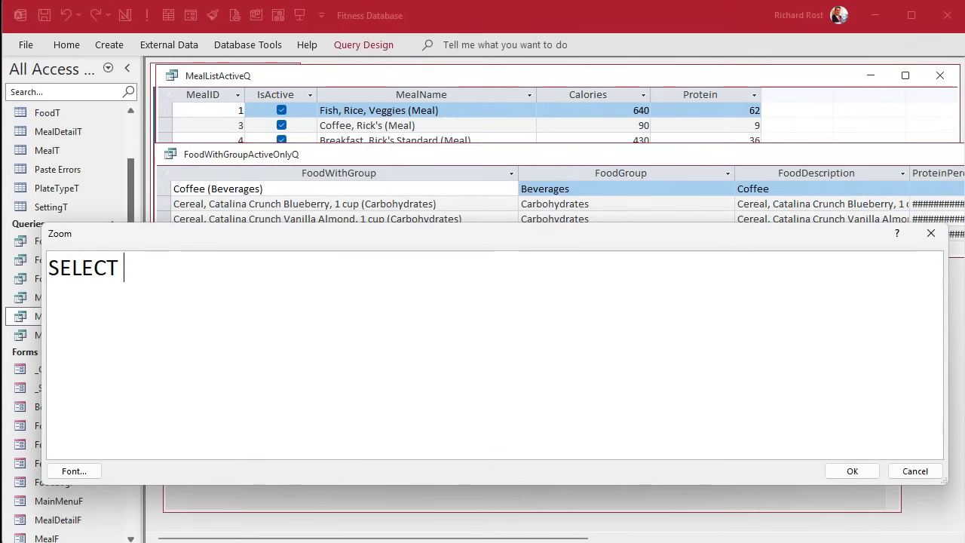
text(MealID)
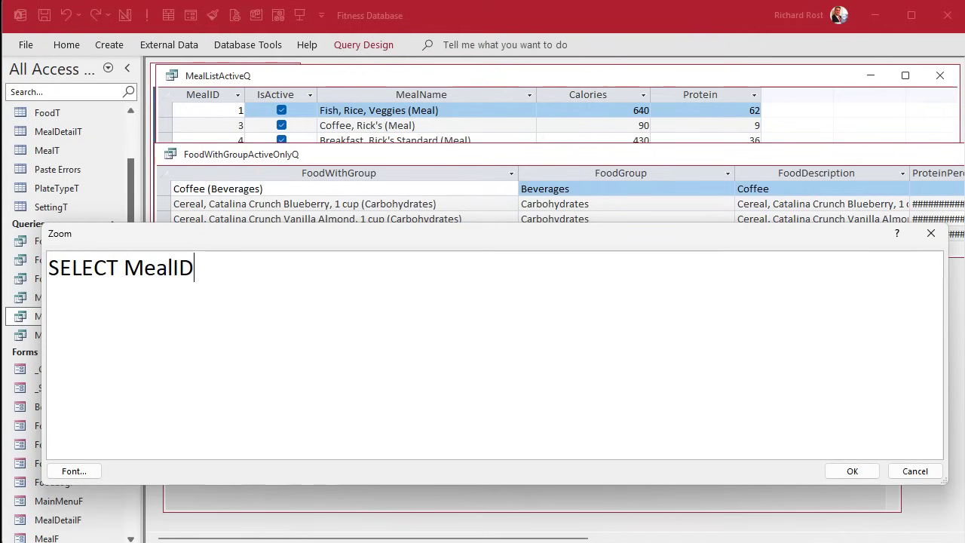
text(, MealName)
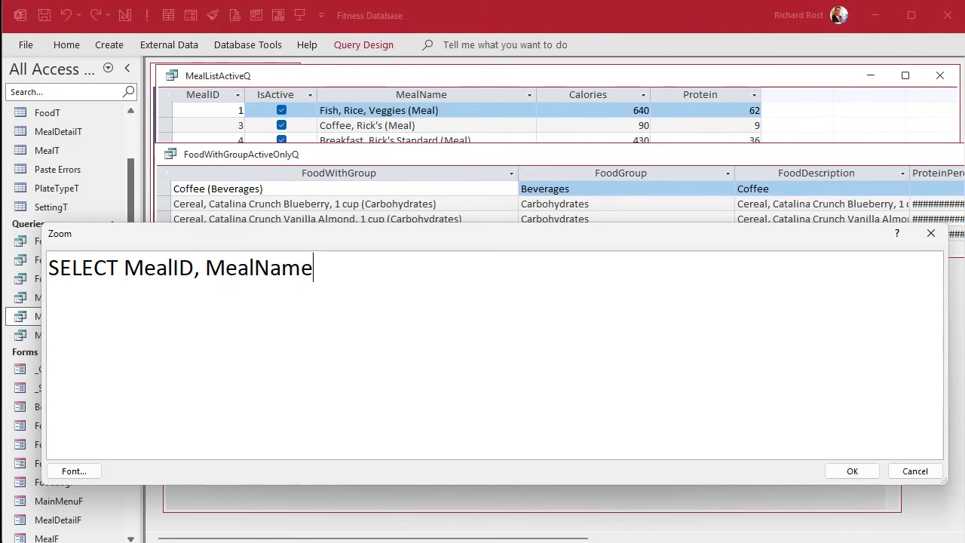
text(, Calories, Protein)
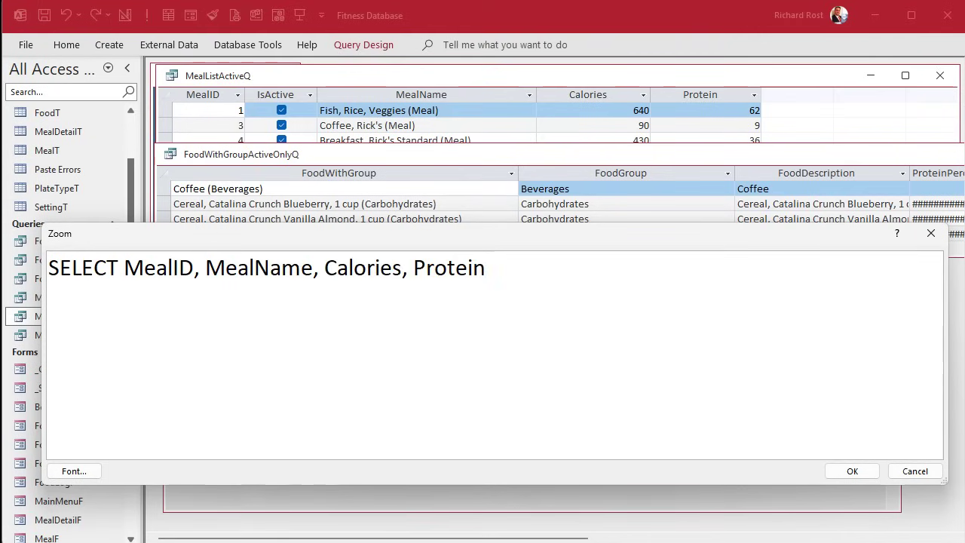
key(Return)
text(FROM Meal)
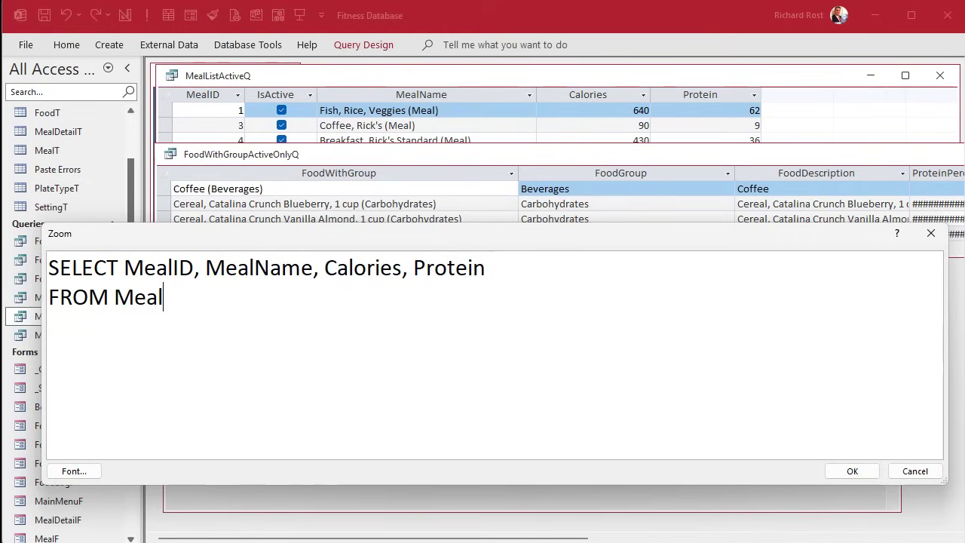
text(ListActiveQ)
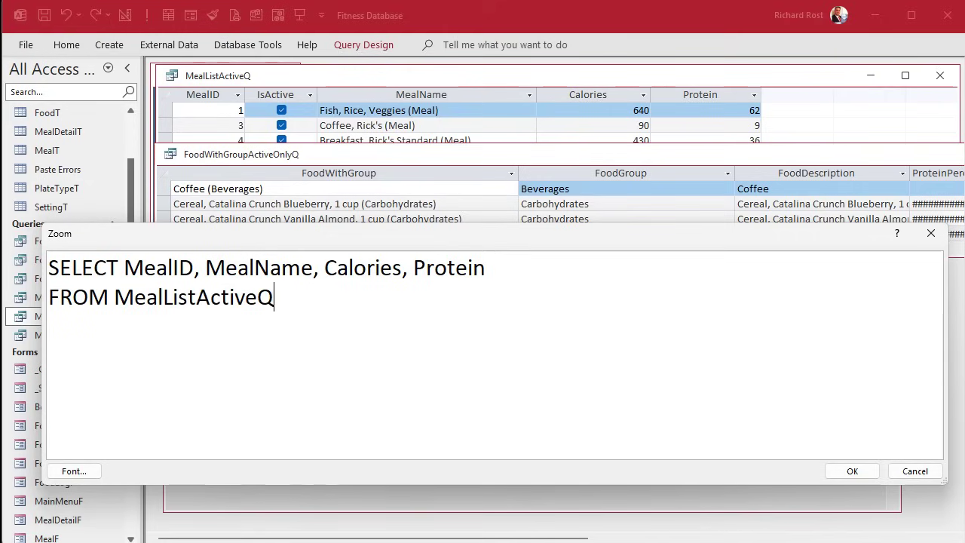
text(;)
key(Return)
key(Return)
Step: Add UNION, then SELECT FoodID, FoodWithGroup, Calories, Protein FROM FoodWithGroupActiveOnlyQ;
text(UNION)
key(Return)
key(Return)
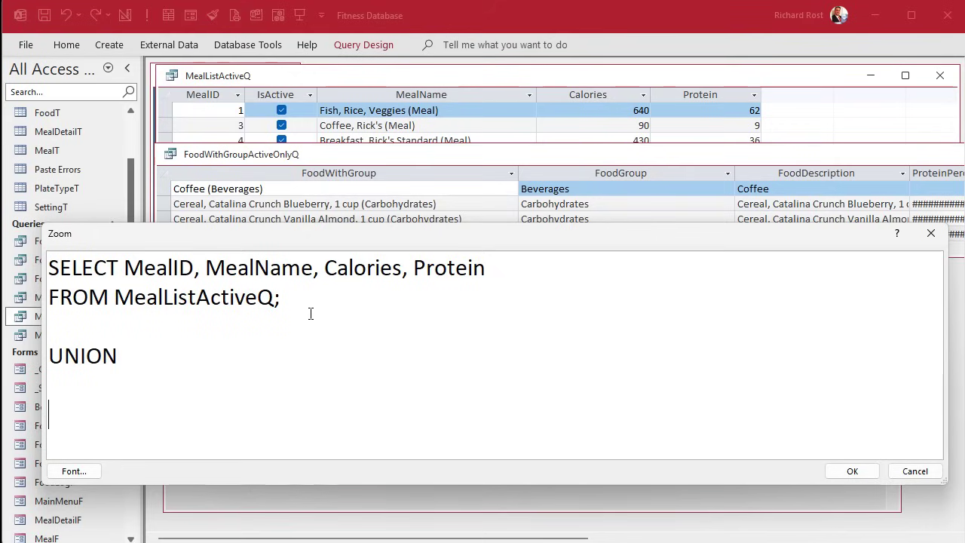
text(SELECT FoodID, FoodWi)
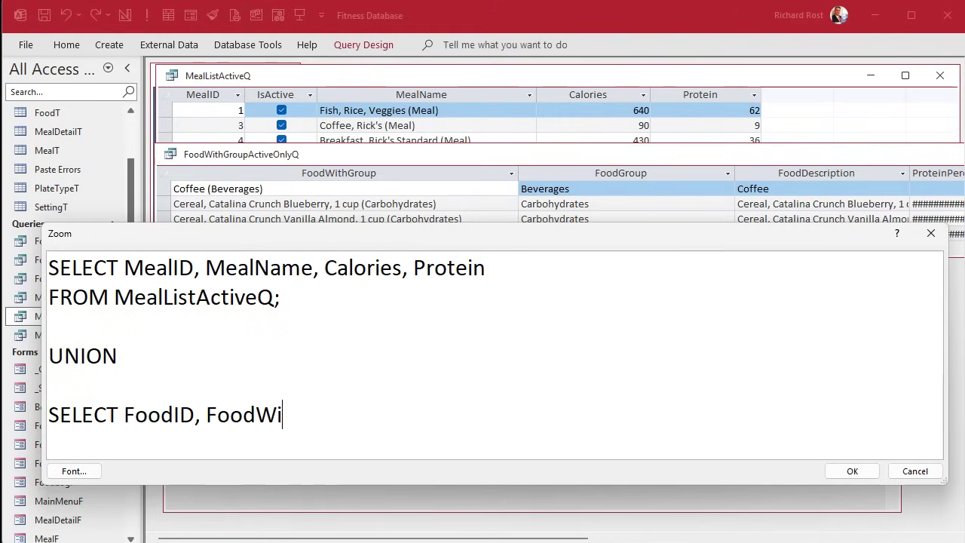
text(thGroup, Cal)
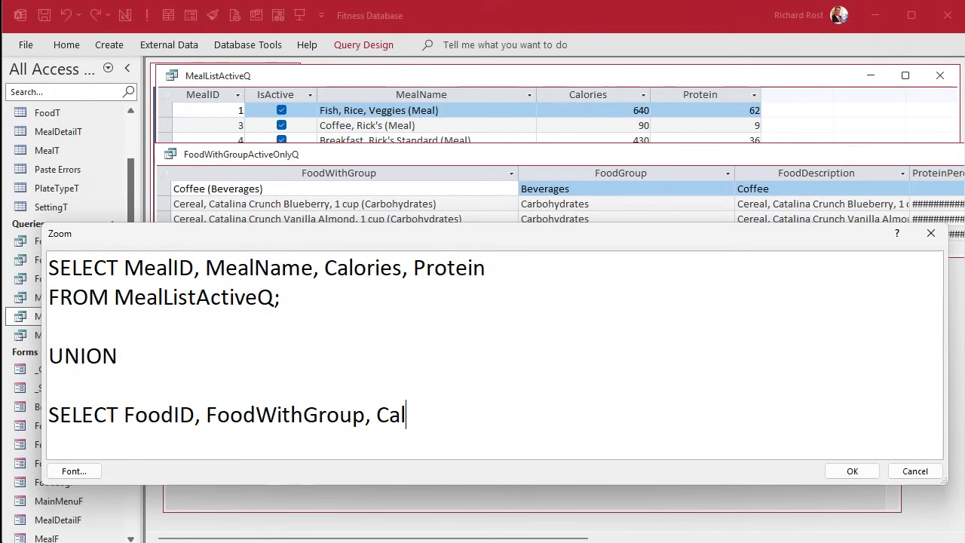
text(ories, pro)
key(BackSpace)
key(BackSpace)
key(BackSpace)
text(Protein)
key(Return)
text(FROM)
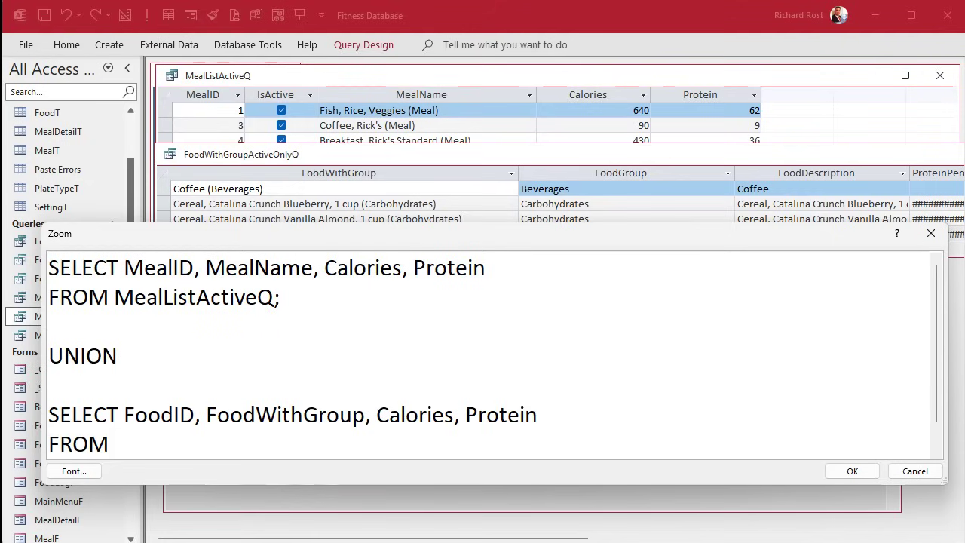
text( FoodWith)
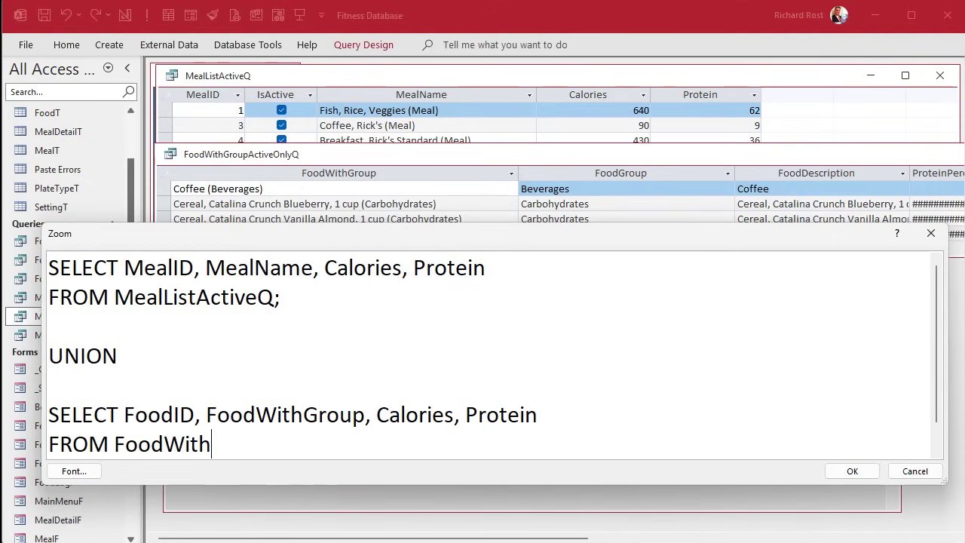
text(GroupActiveOn)
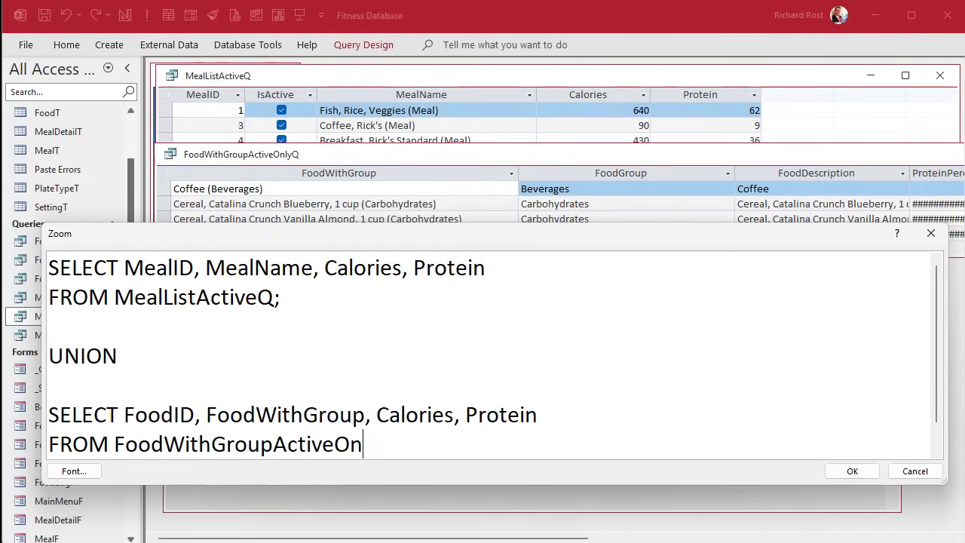
text(lyQ;)
Step: Accept the SQL and save the query as MealUnionFoodQ
click(852, 472)
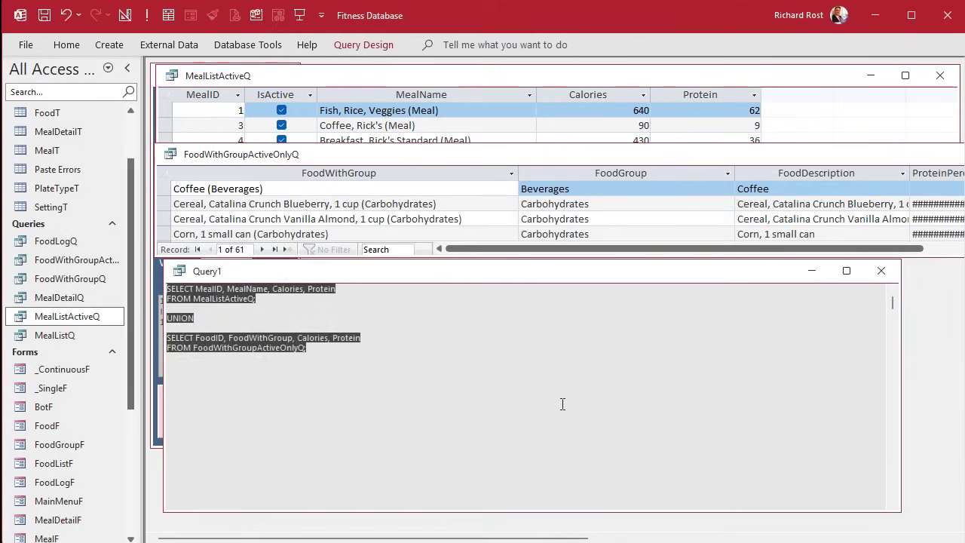
click(485, 405)
key(ctrl+s)
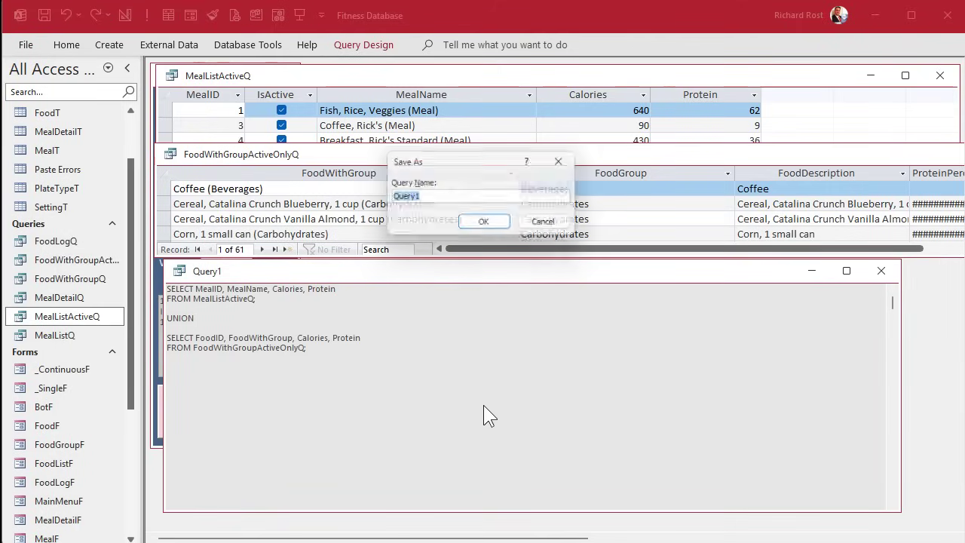
text(MealUnionFoodQ)
key(Return)
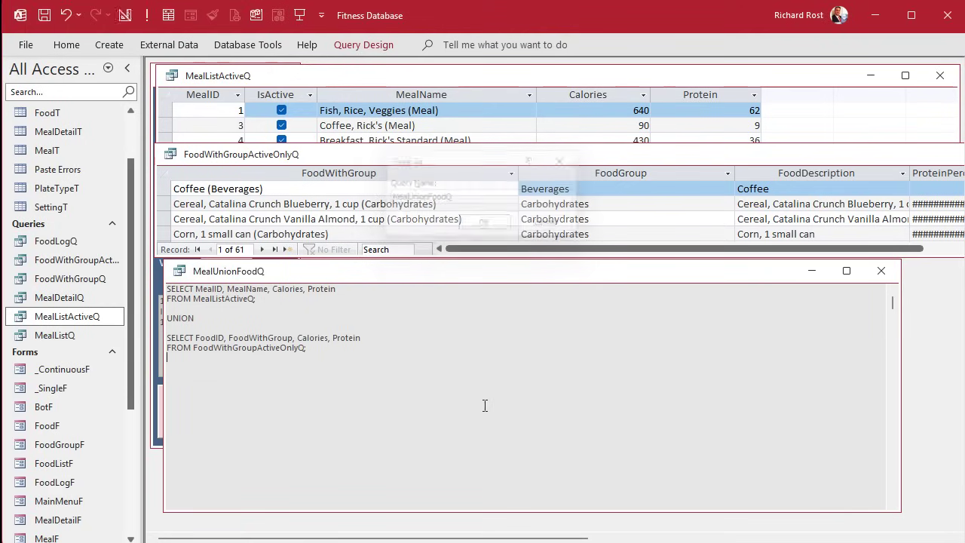
Step: Show the 64-row datasheet in a taller window and best-fit the MealName column
click(168, 15)
drag(495, 273, 480, 110)
drag(596, 352, 595, 468)
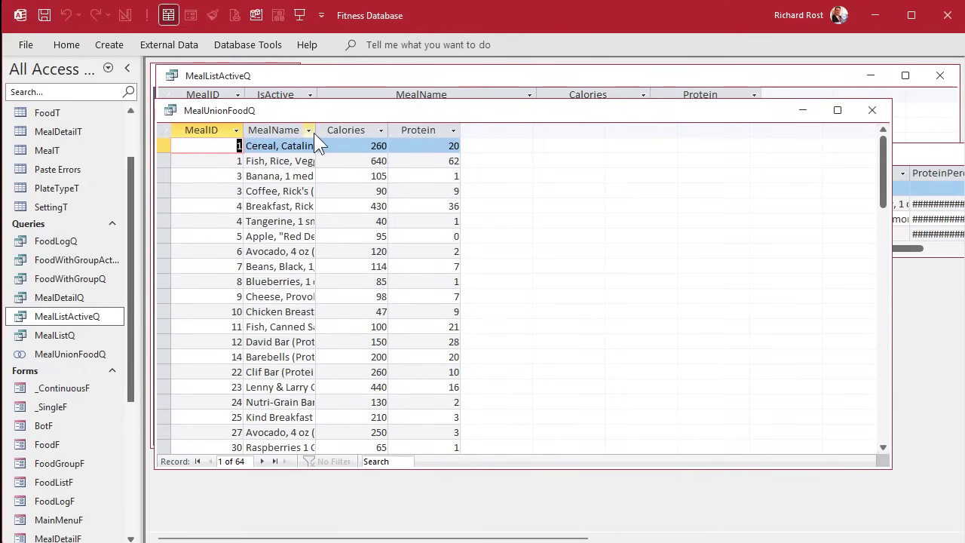
click(309, 130)
click(307, 131)
drag(315, 129, 492, 130)
click(437, 207)
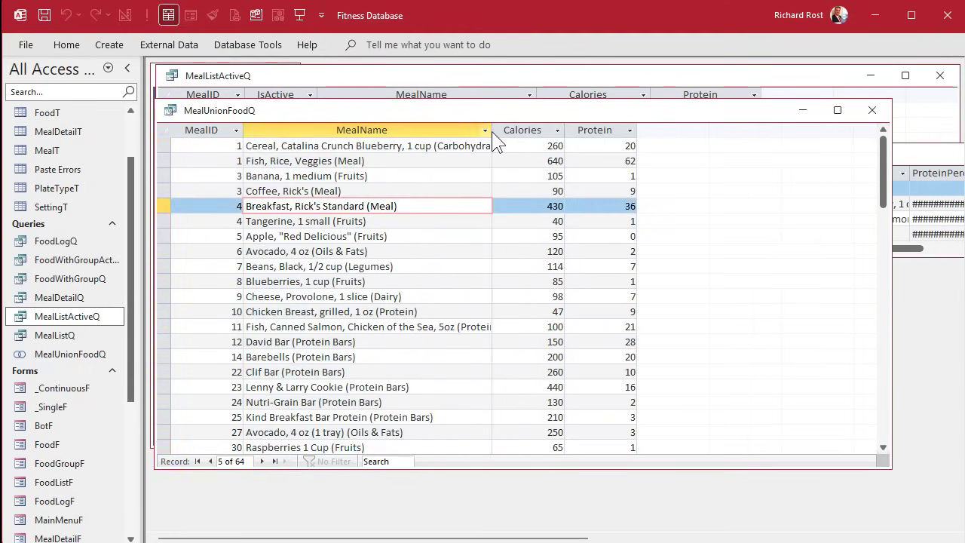
double_click(492, 129)
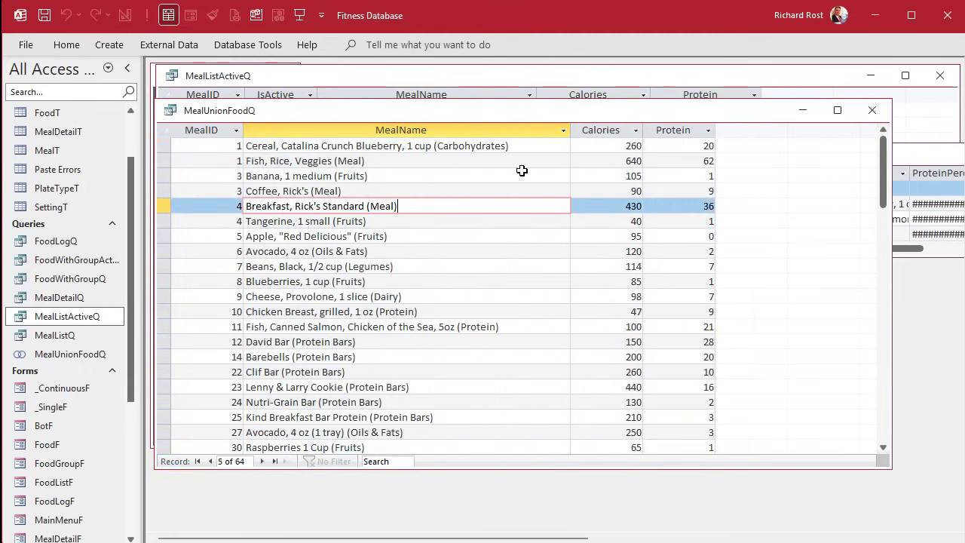
Step: Browse the Fish, Rice, Veggies, Banana, Coffee, Breakfast and Apple records
click(378, 162)
click(386, 175)
click(400, 191)
click(424, 206)
click(435, 237)
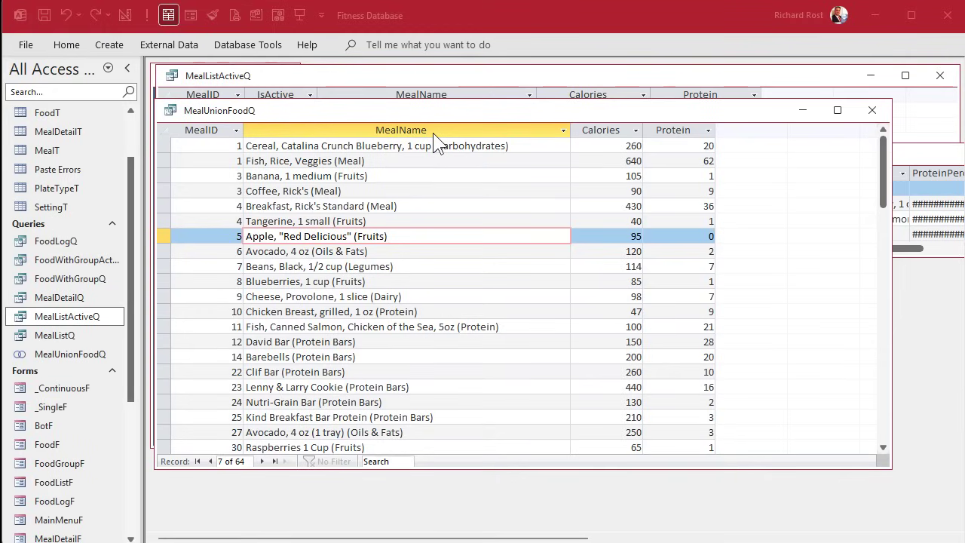
Step: Add AS ID after MealID and AS Description after MealName in the SQL
right_click(417, 114)
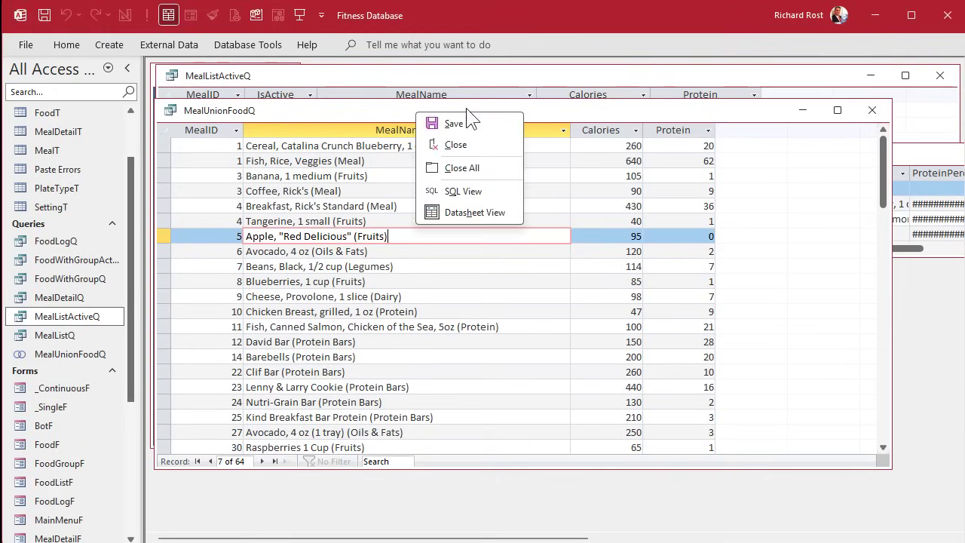
click(474, 197)
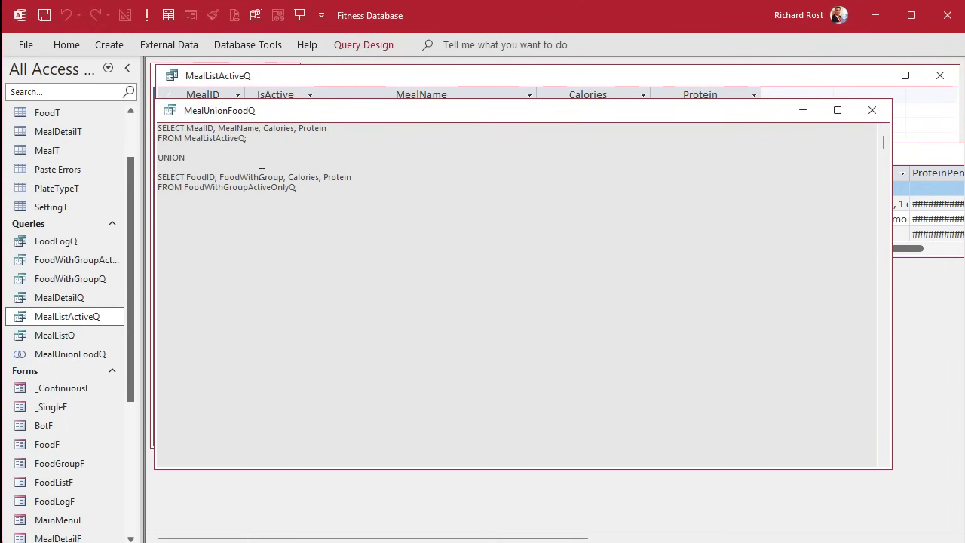
key(shift+F2)
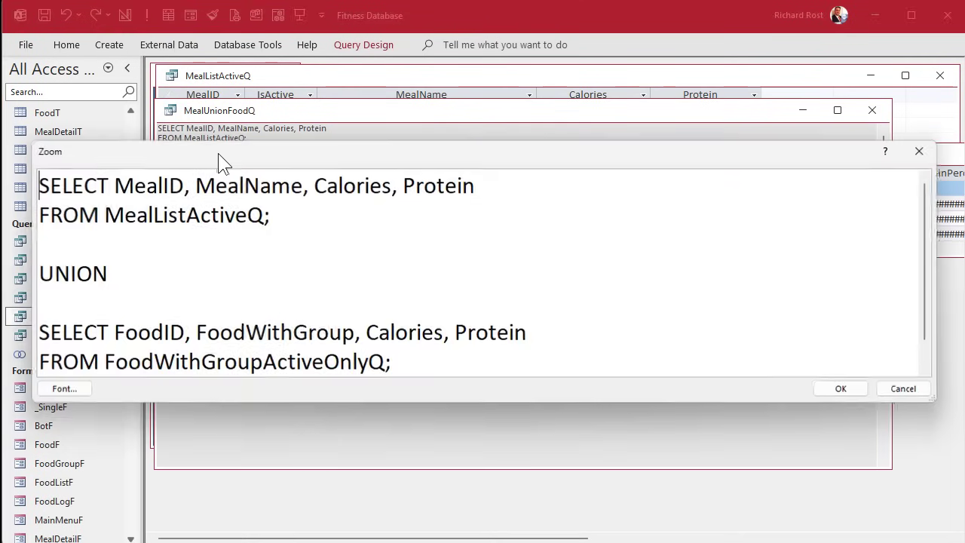
click(185, 189)
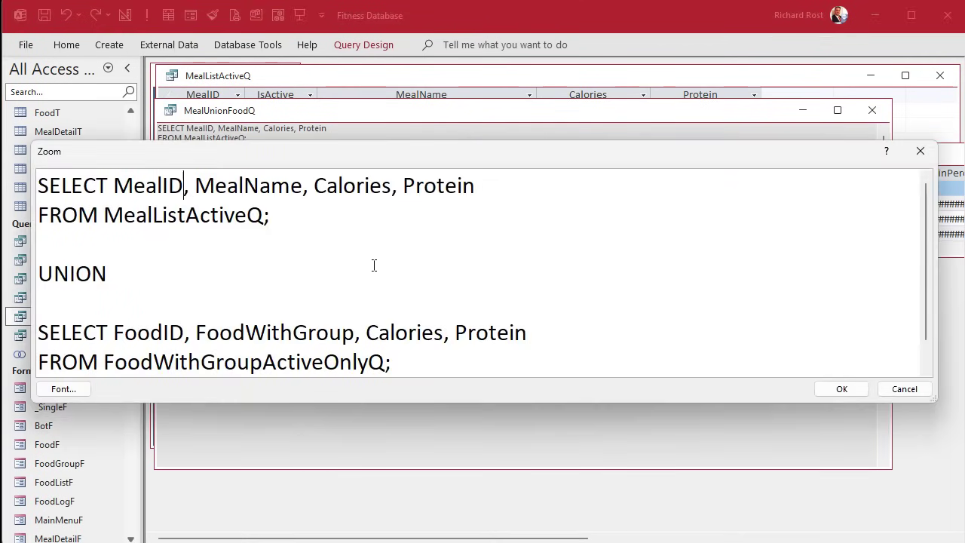
text(AS ID)
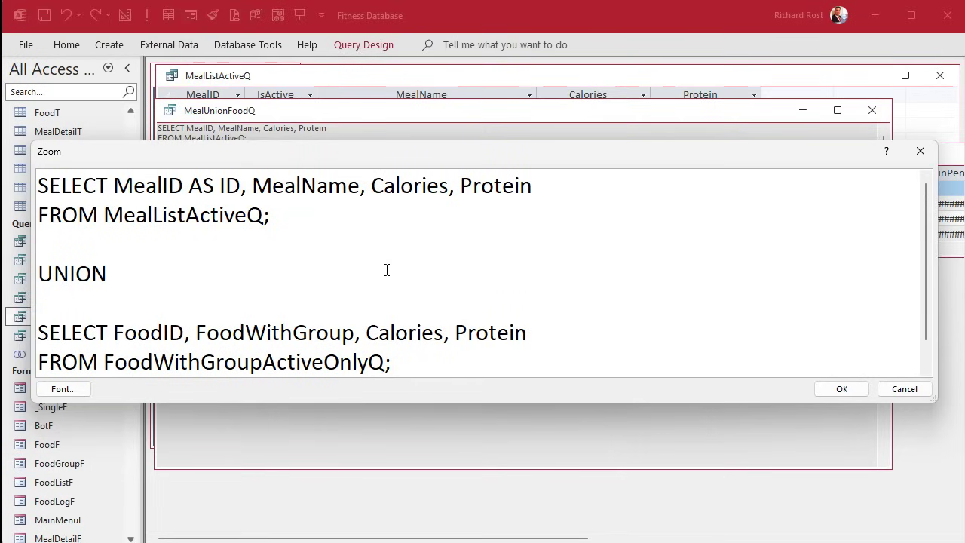
click(361, 189)
text(AS Description)
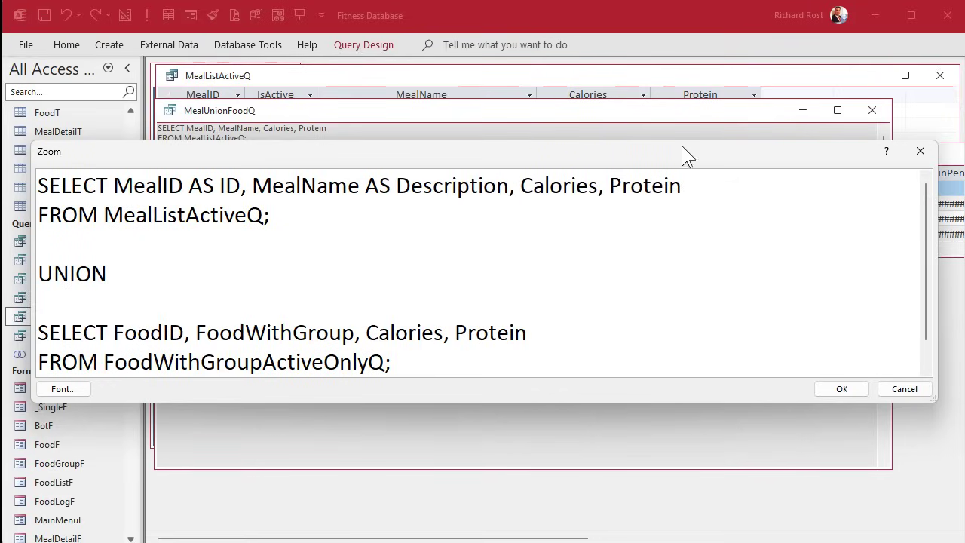
click(842, 389)
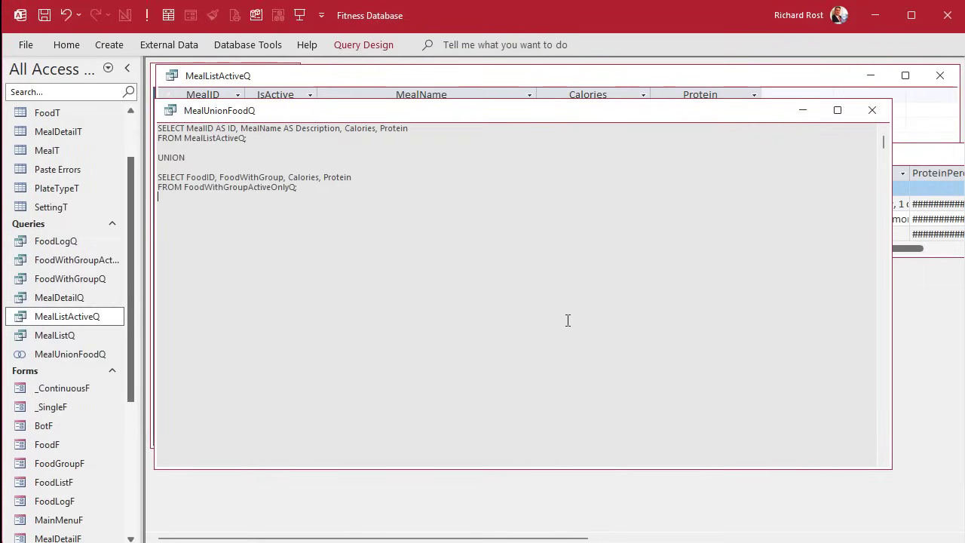
Step: Check the renamed columns, best-fit Description, and close MealUnionFoodQ
click(168, 15)
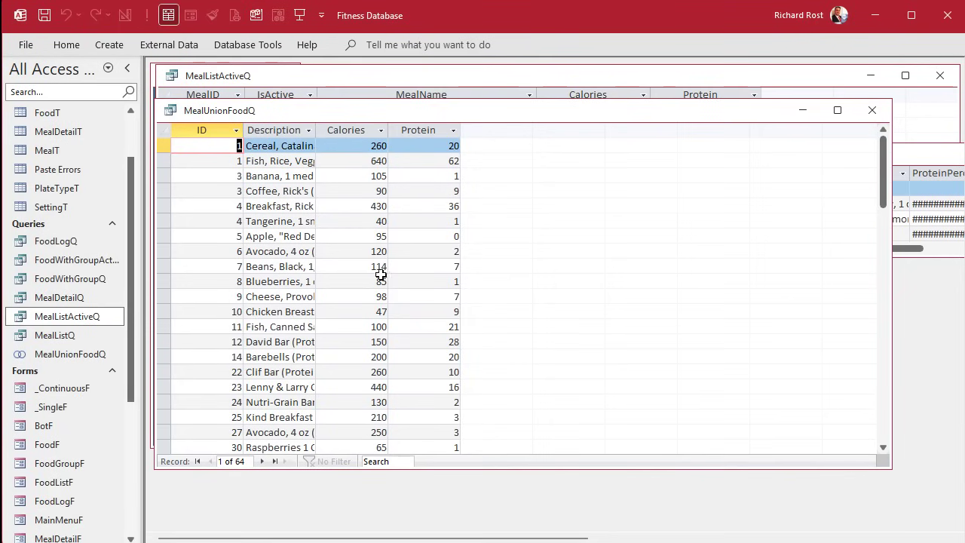
double_click(317, 137)
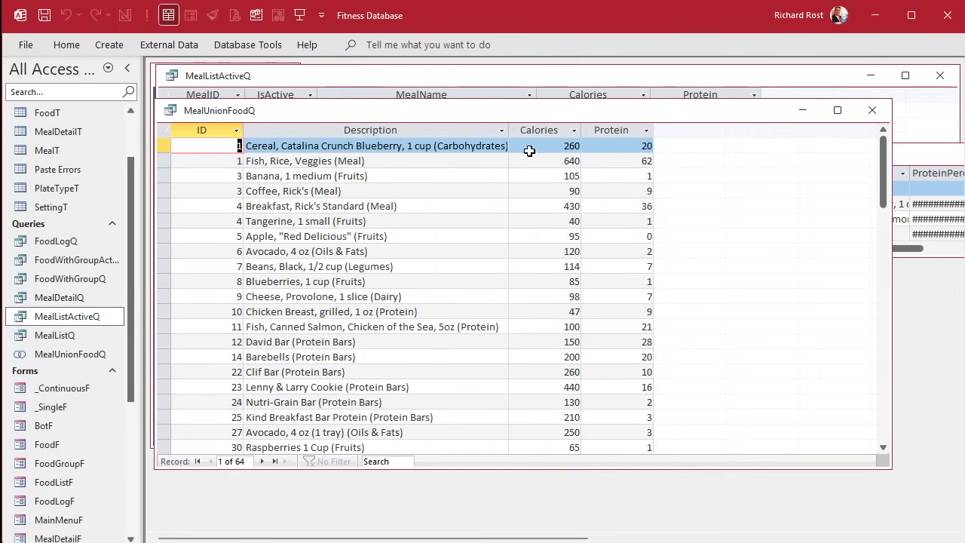
click(872, 111)
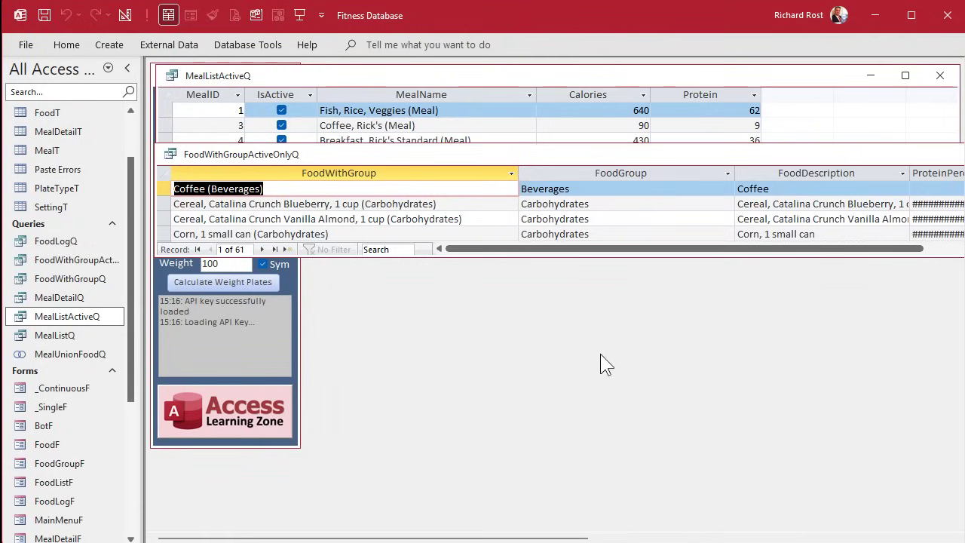
Step: Close FoodWithGroupActiveOnlyQ and MealListActiveQ, and reopen MealUnionFoodQ on the right
double_click(166, 153)
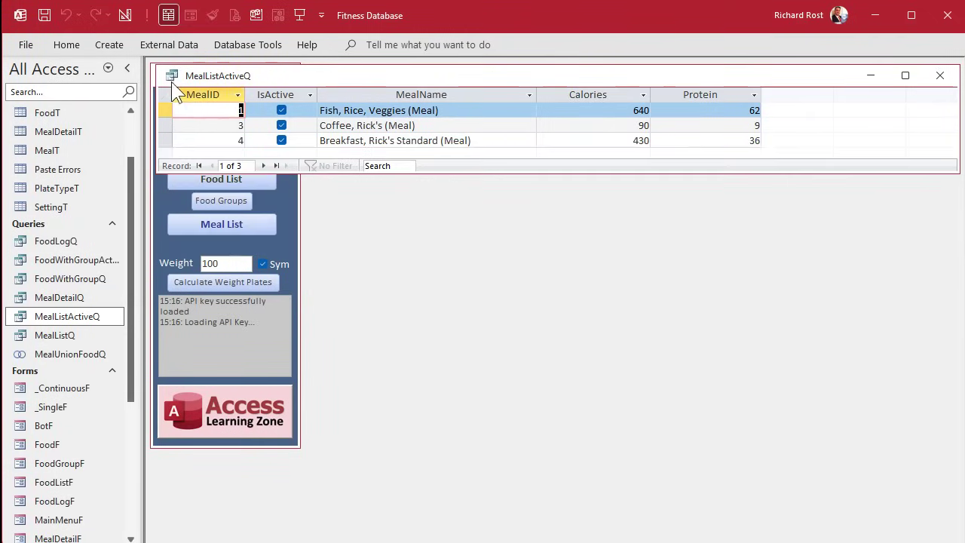
double_click(170, 79)
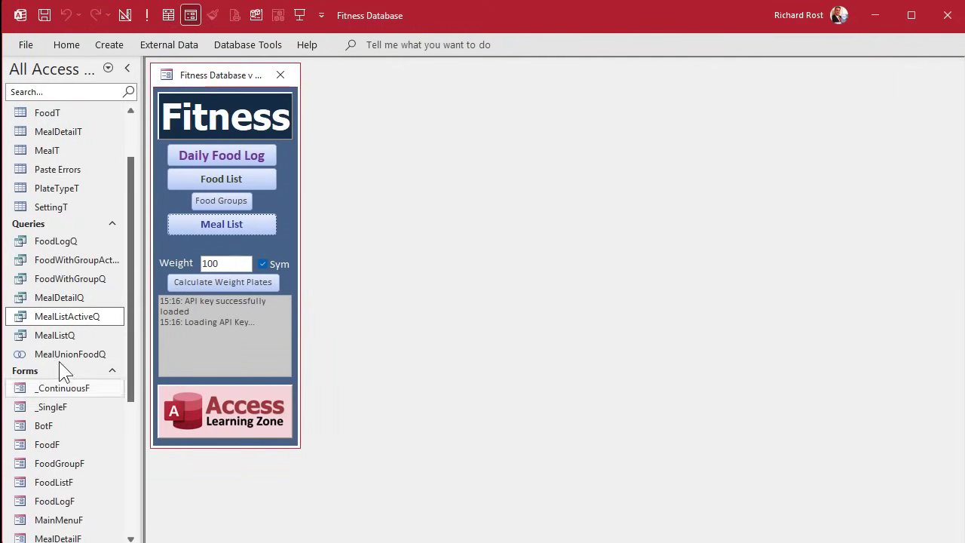
click(58, 357)
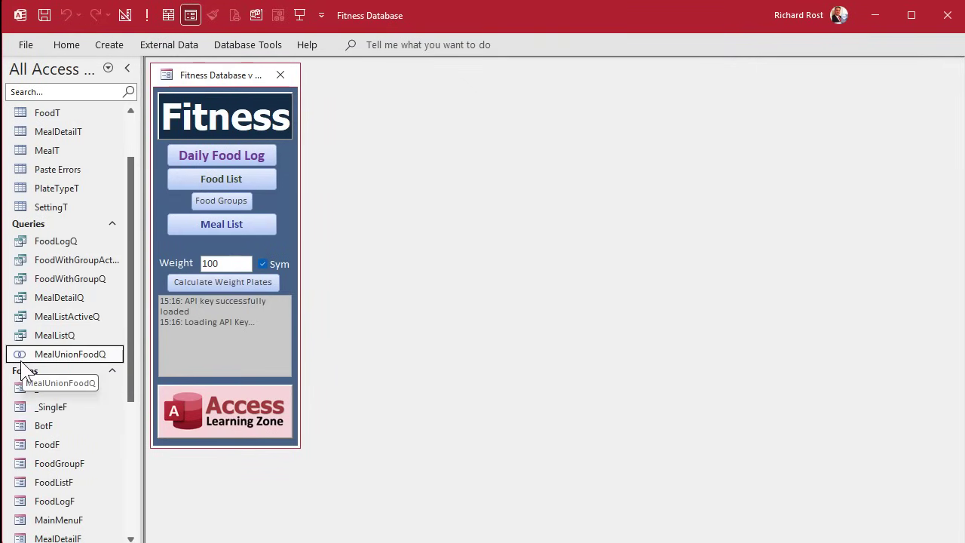
click(537, 316)
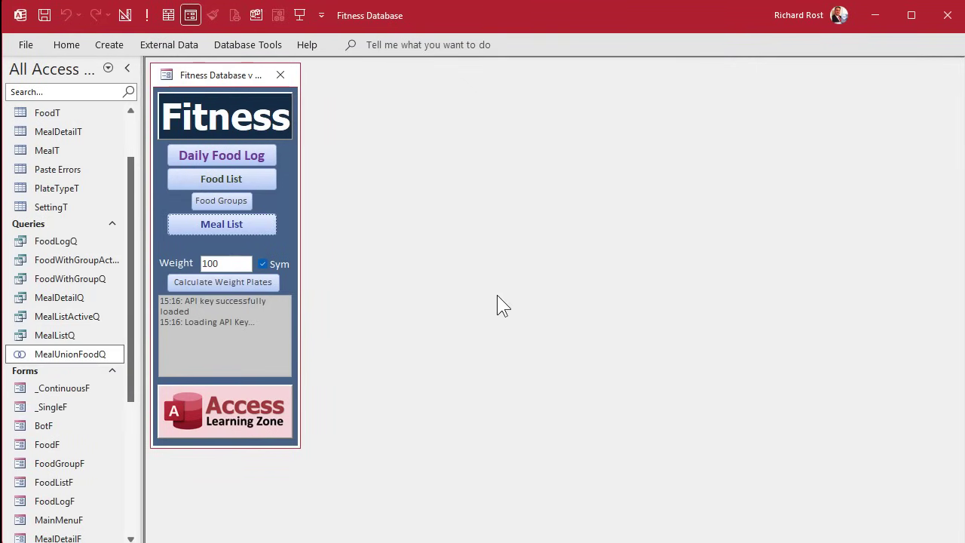
double_click(73, 353)
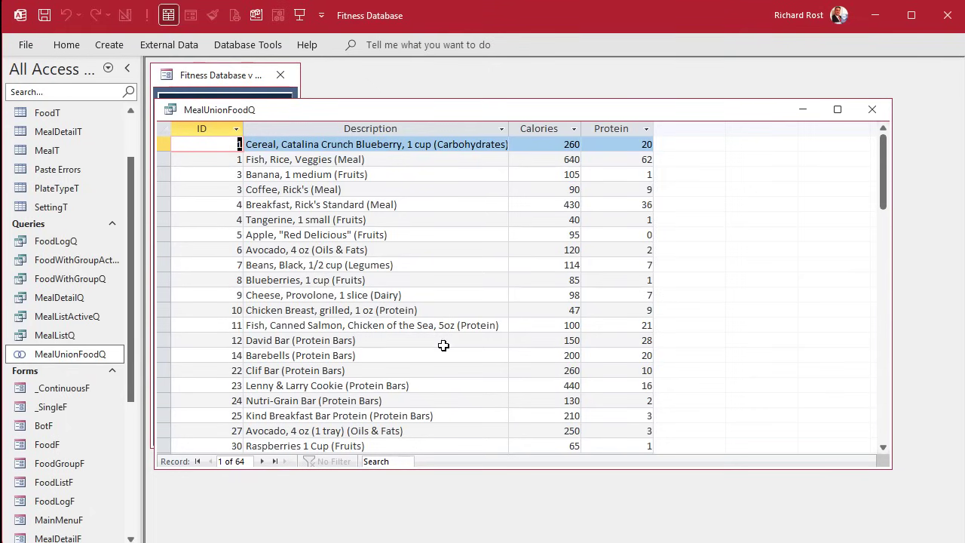
drag(313, 110, 610, 133)
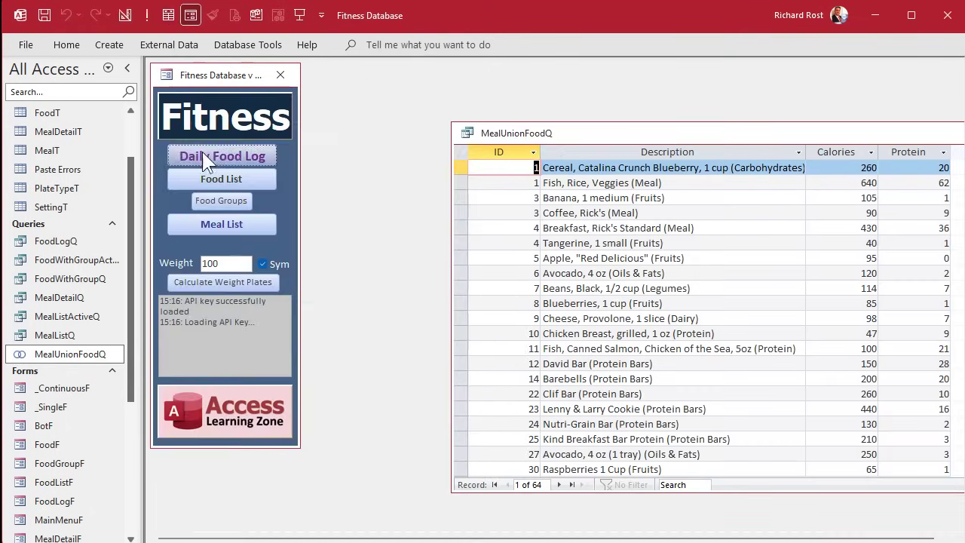
Step: Open the Daily Food Log form and place the MealUnionFoodQ results over it
click(202, 156)
click(632, 417)
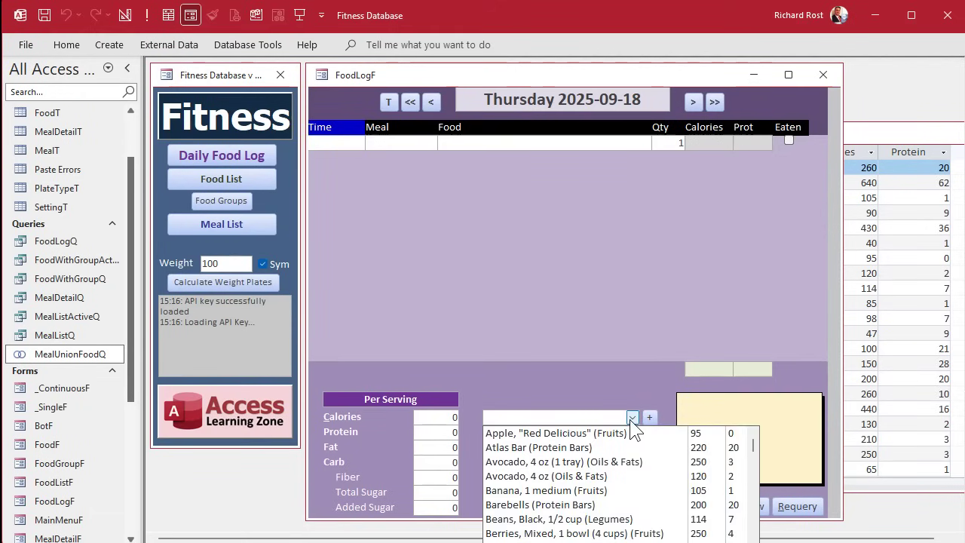
click(611, 301)
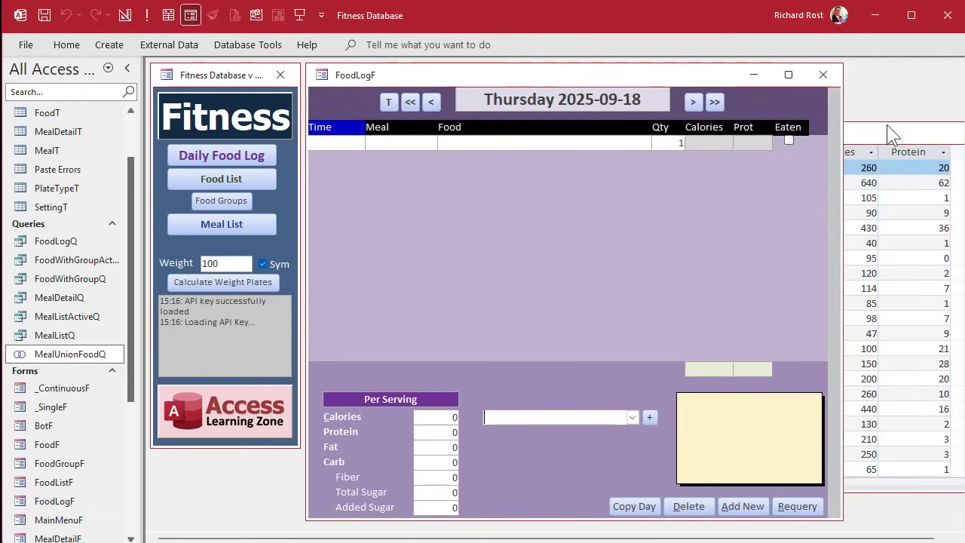
drag(890, 126, 616, 120)
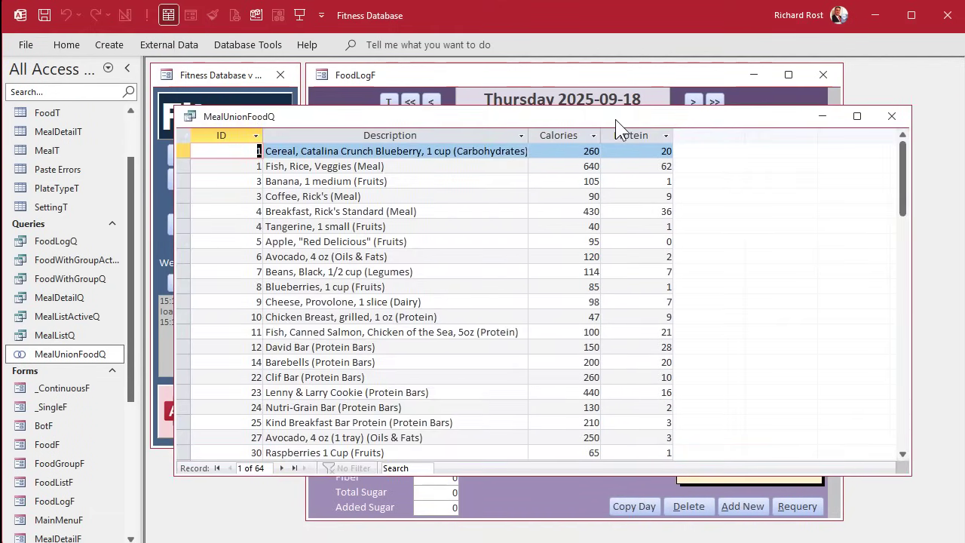